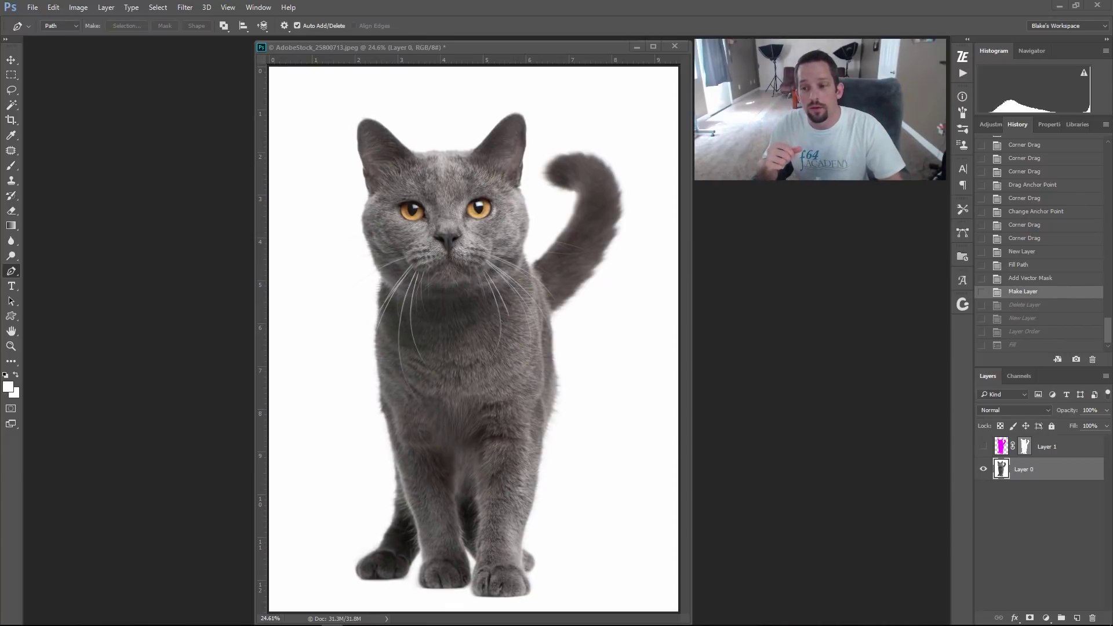
Show the magenta kitten layer (Layer 1) and hide the cat photo layer (Layer 0).
click(984, 447)
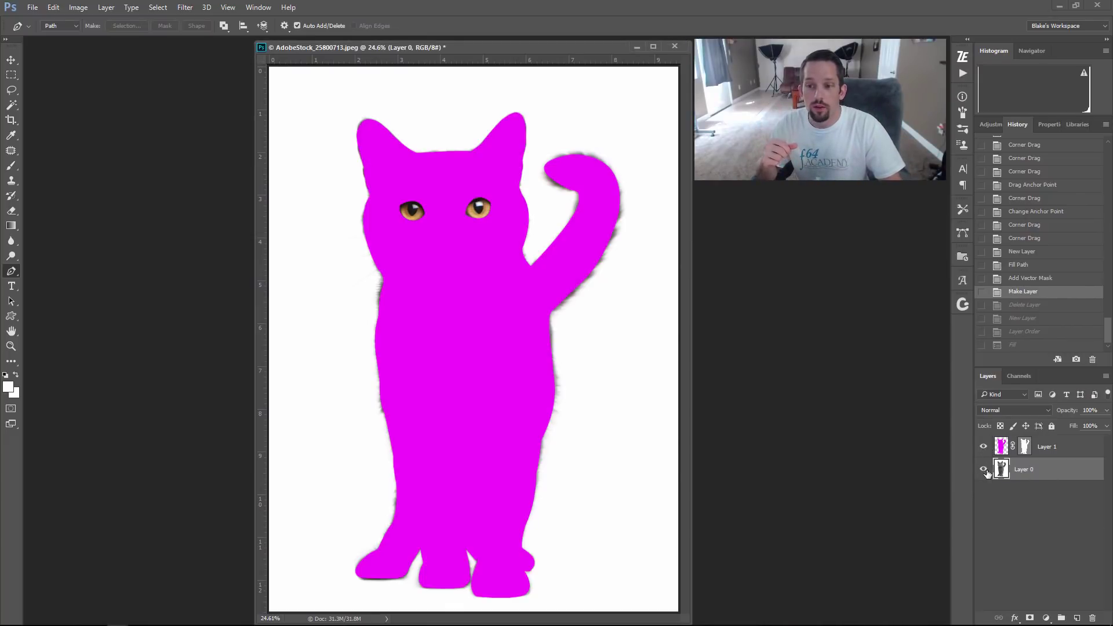
click(984, 470)
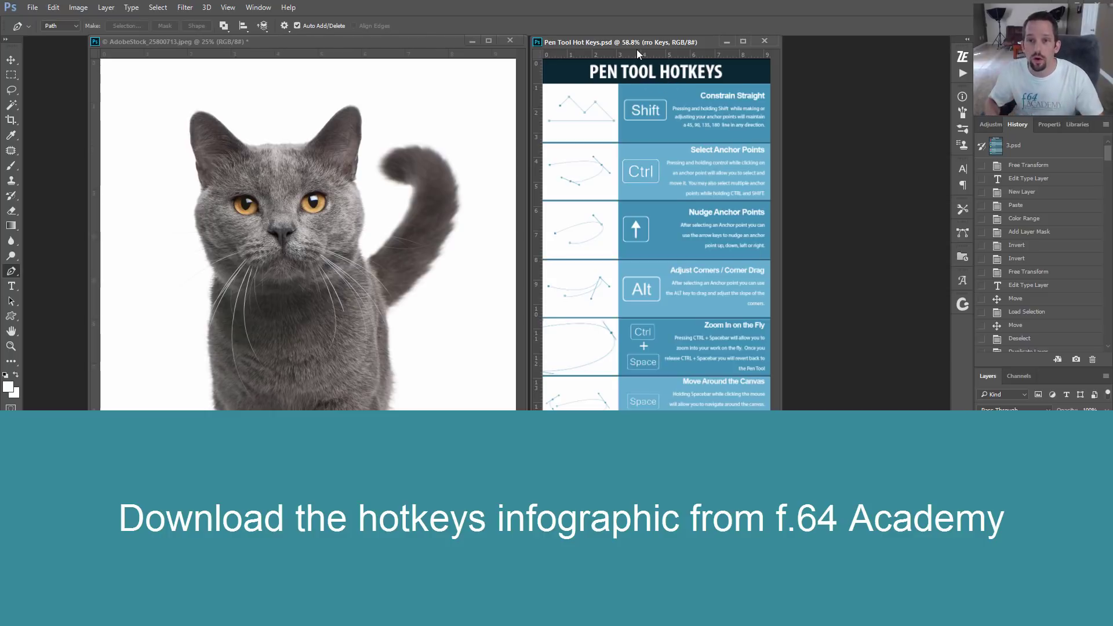
Move the Pen Tool Hot Keys infographic window aside.
mouse_move(632, 44)
mouse_down()
mouse_move(661, 57)
mouse_move(635, 56)
mouse_up()
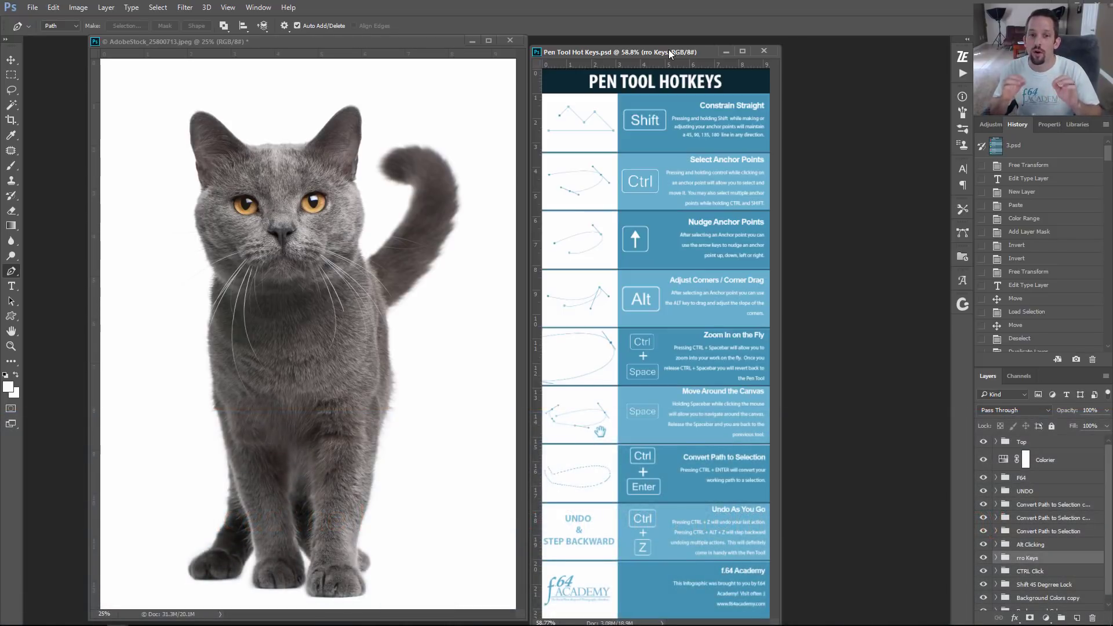
Put away the hotkeys window, centre the cat photo window, and fit it on screen with Ctrl+0.
click(731, 52)
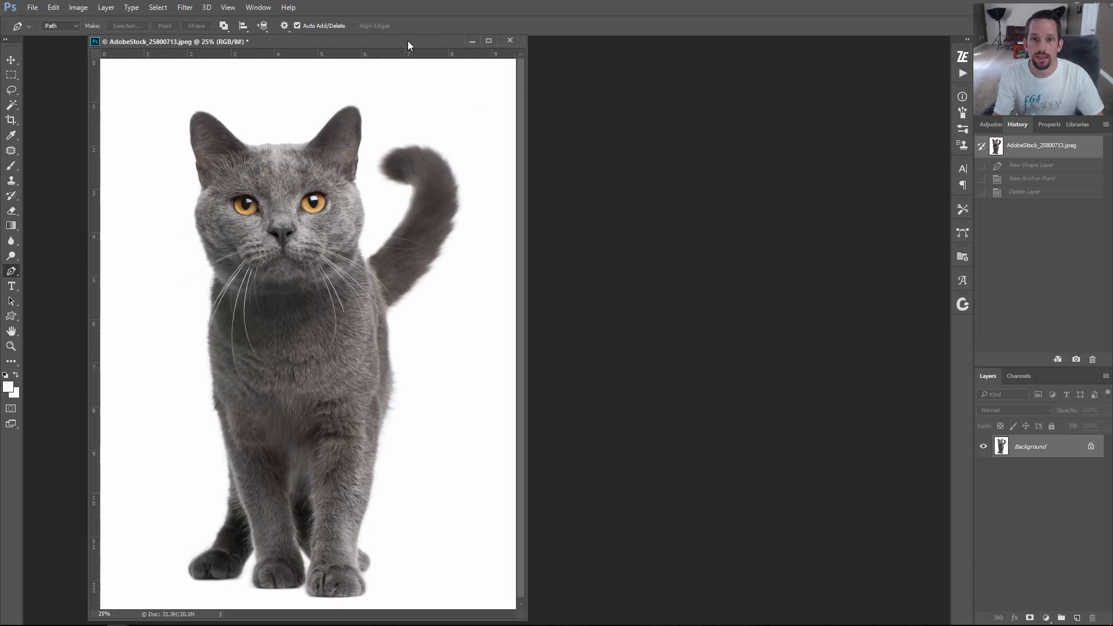
drag(425, 40, 603, 47)
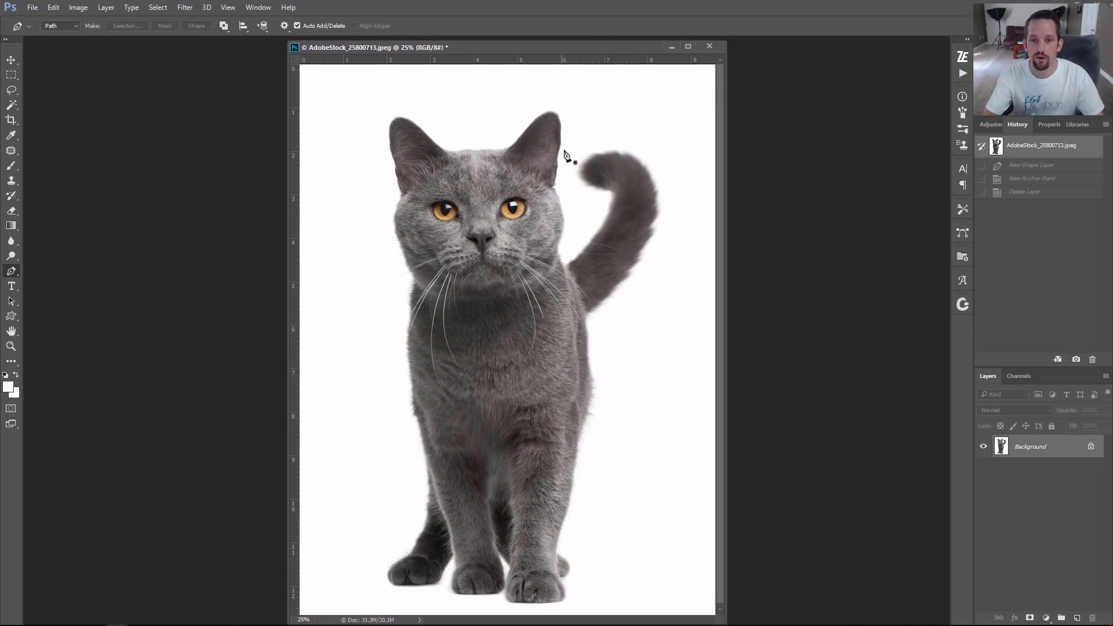
key(ctrl+0)
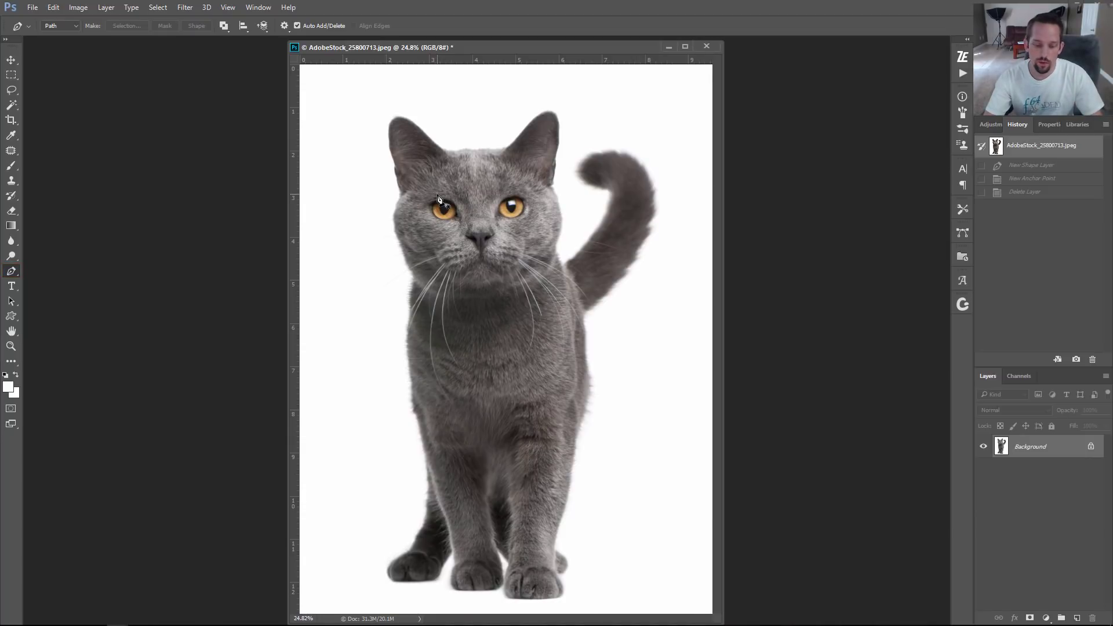
Zoom into the cat's head and pan to the area between the ears.
key(ctrl+space)
drag(487, 147, 551, 255)
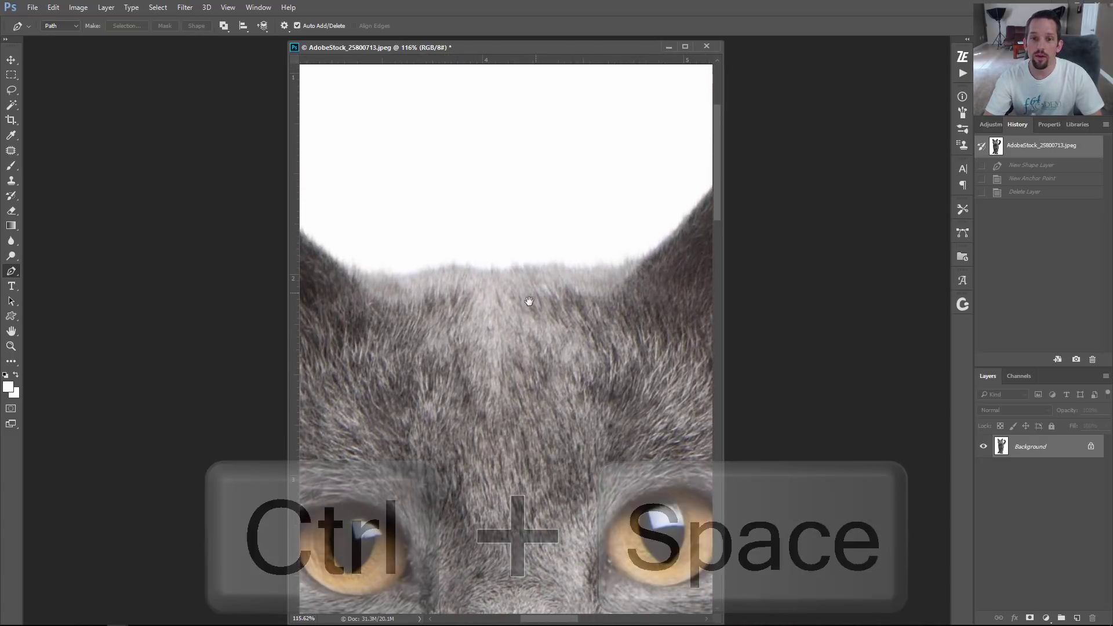
key(space)
drag(599, 373, 616, 348)
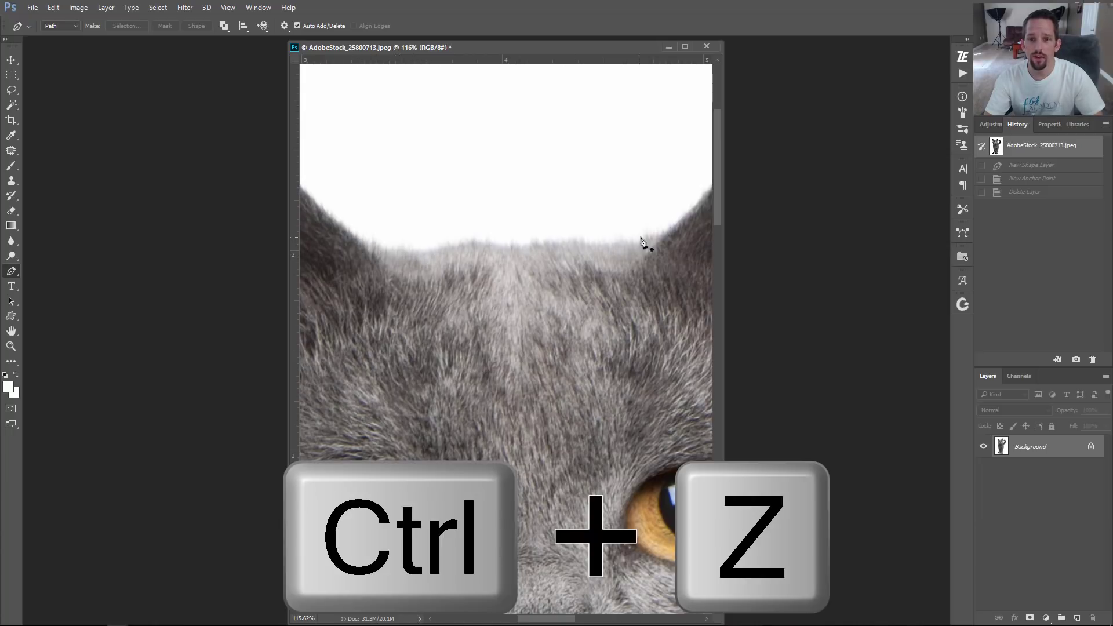
Place the first Pen anchor on the cat's forehead to begin tracing around the right ear.
click(394, 257)
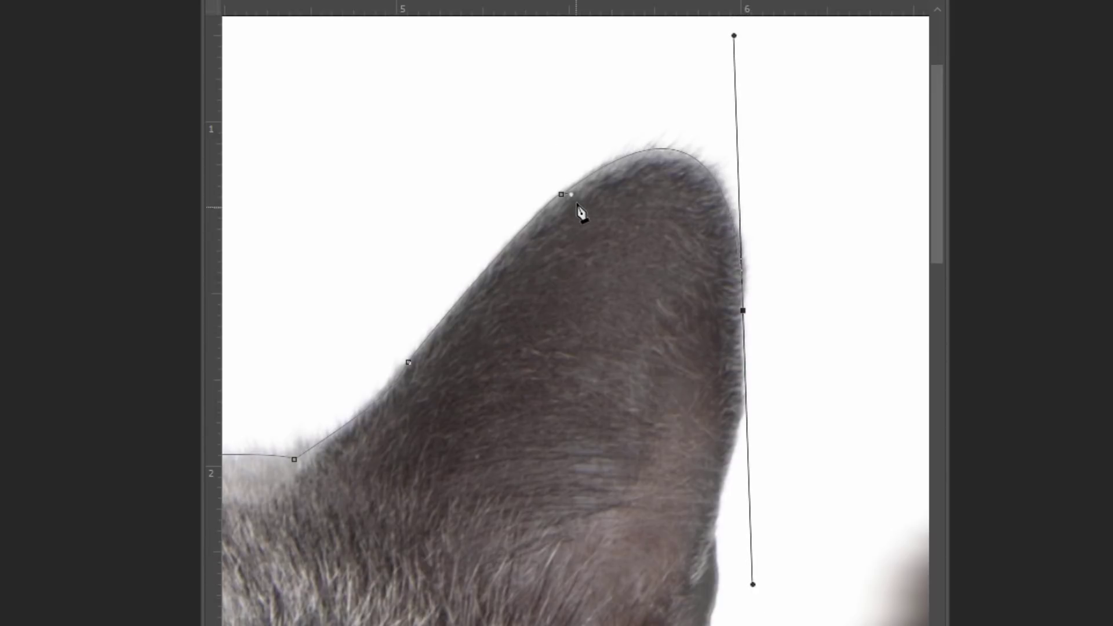
Trace from the ear tip down the head and cheek edge, cornering the last anchor.
drag(588, 178, 580, 183)
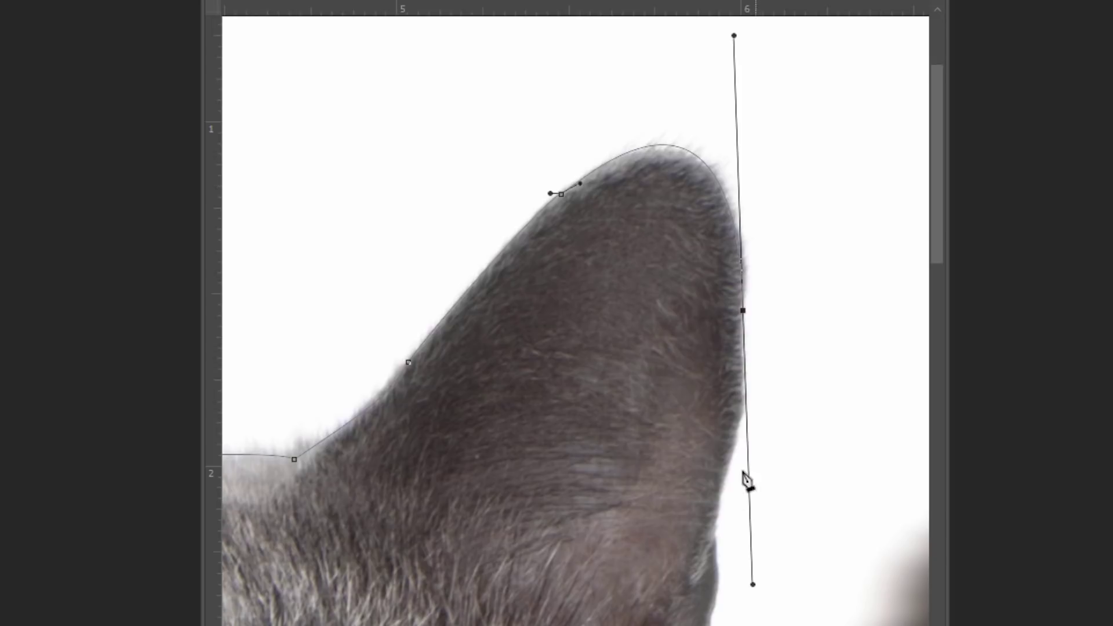
click(715, 519)
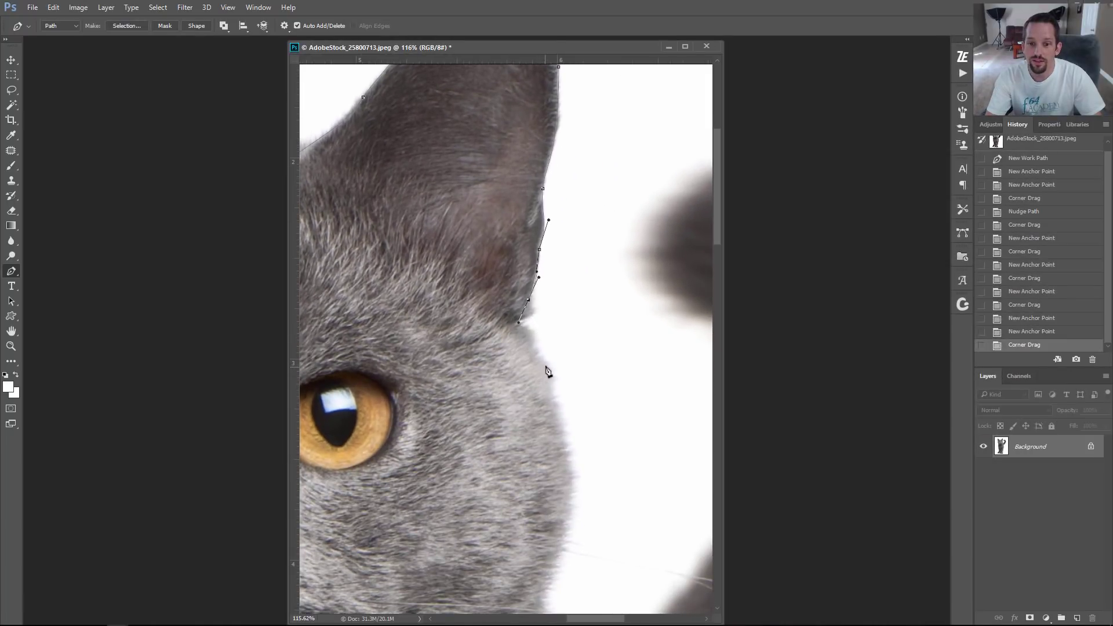
click(549, 370)
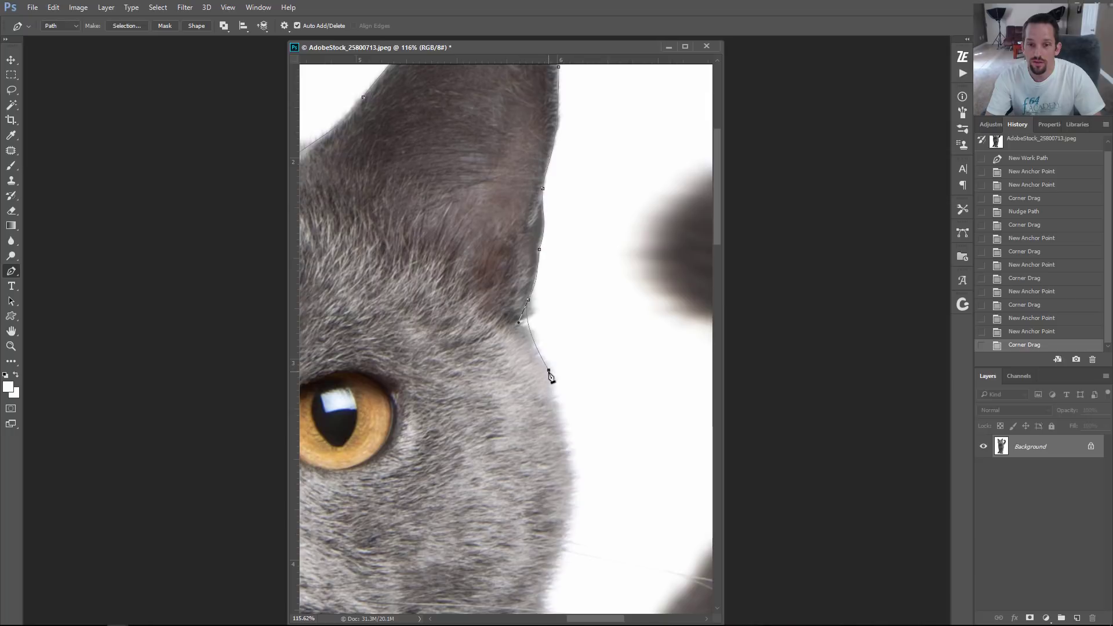
click(551, 393)
scroll(564, 453, down, 5)
drag(529, 472, 482, 534)
drag(594, 374, 601, 296)
drag(586, 474, 521, 320)
click(503, 385)
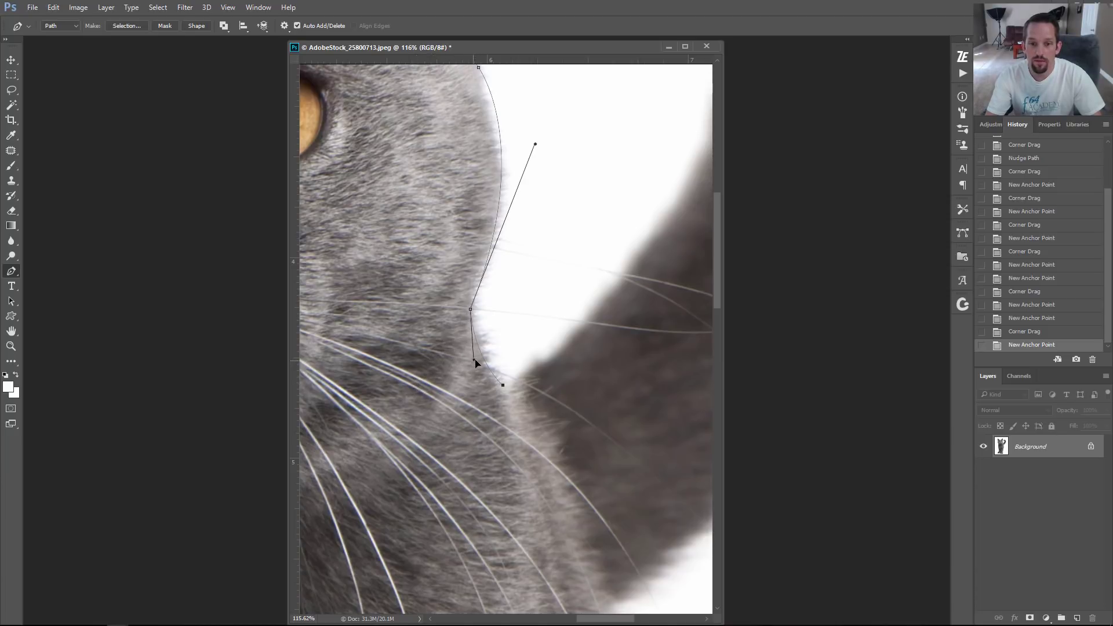
alt+click(475, 360)
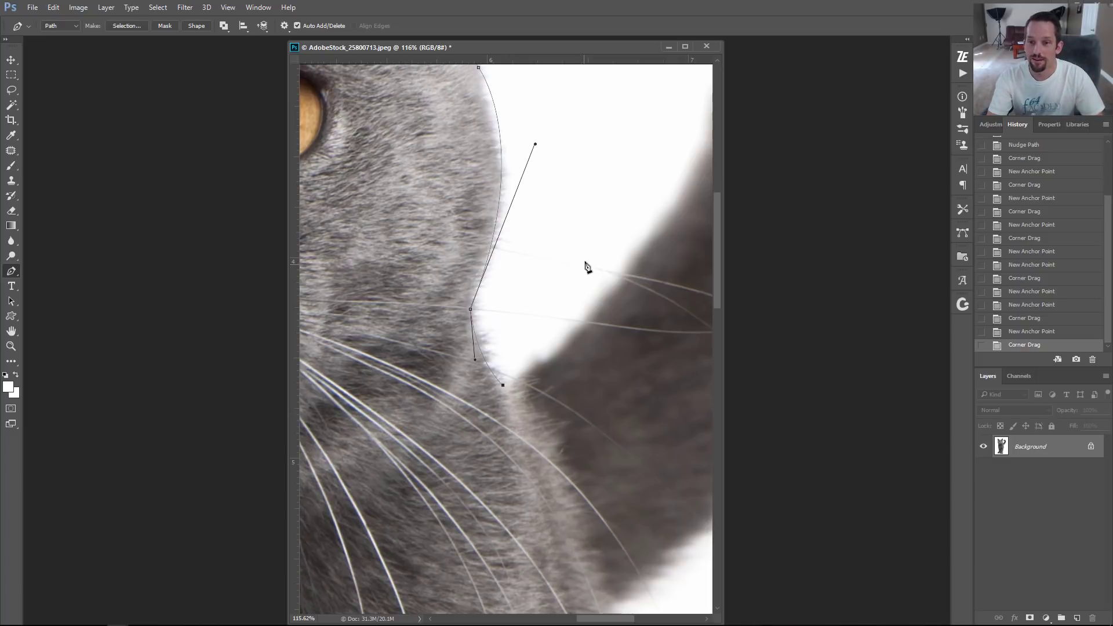
Trace curved anchors around the upper tail, breaking handles to form corners.
drag(603, 250, 485, 351)
drag(617, 190, 603, 108)
drag(572, 132, 532, 111)
drag(633, 155, 617, 191)
drag(631, 274, 603, 278)
drag(384, 486, 393, 490)
drag(572, 134, 405, 311)
click(688, 75)
drag(707, 169, 641, 197)
drag(667, 403, 676, 443)
Continue the path down the lower tail with curved and corner anchors.
scroll(611, 360, down, 3)
scroll(611, 360, down, 2)
drag(683, 157, 681, 165)
scroll(603, 391, down, 2)
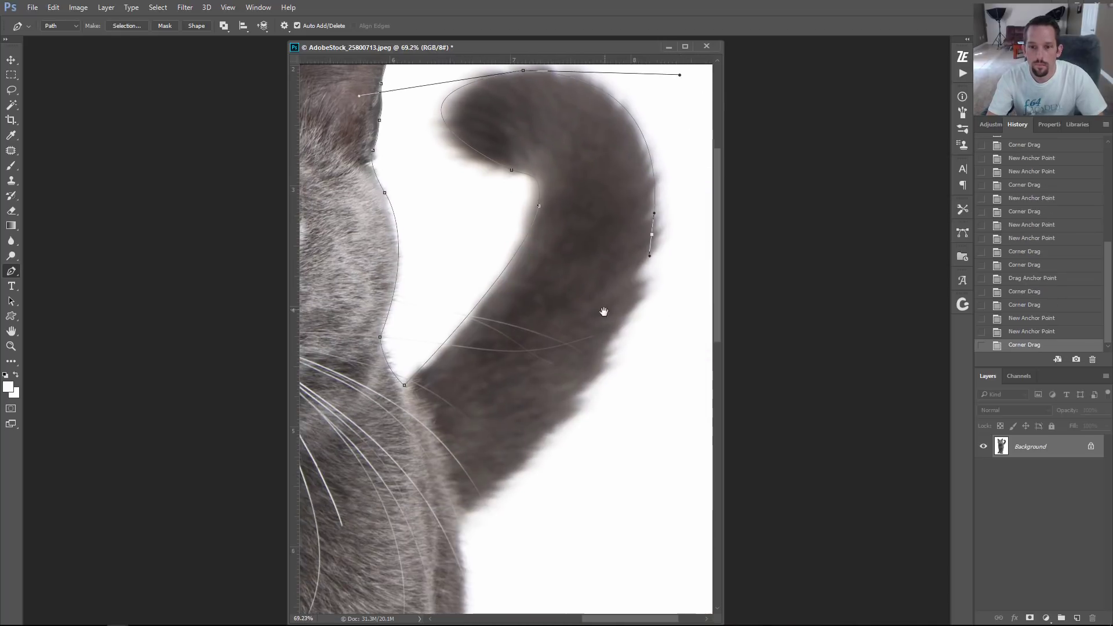
drag(549, 434, 497, 484)
drag(456, 524, 450, 528)
scroll(488, 426, down, 5)
drag(488, 423, 487, 328)
alt+click(489, 422)
drag(489, 410, 512, 253)
drag(479, 468, 449, 513)
drag(508, 282, 522, 323)
scroll(557, 304, down, 5)
Trace down the leg to the toe and around the paw's bottom and edges.
drag(473, 247, 472, 214)
drag(442, 400, 433, 466)
drag(453, 529, 462, 530)
scroll(460, 527, down, 1)
drag(464, 573, 592, 547)
scroll(517, 428, left, 5)
click(430, 572)
click(430, 472)
click(402, 439)
click(413, 505)
drag(396, 545, 481, 554)
Curve the path around the left paw, with a corner anchor between the legs.
scroll(371, 572, left, 5)
drag(392, 478, 421, 428)
click(384, 439)
alt+click(399, 469)
click(358, 481)
scroll(325, 532, left, 5)
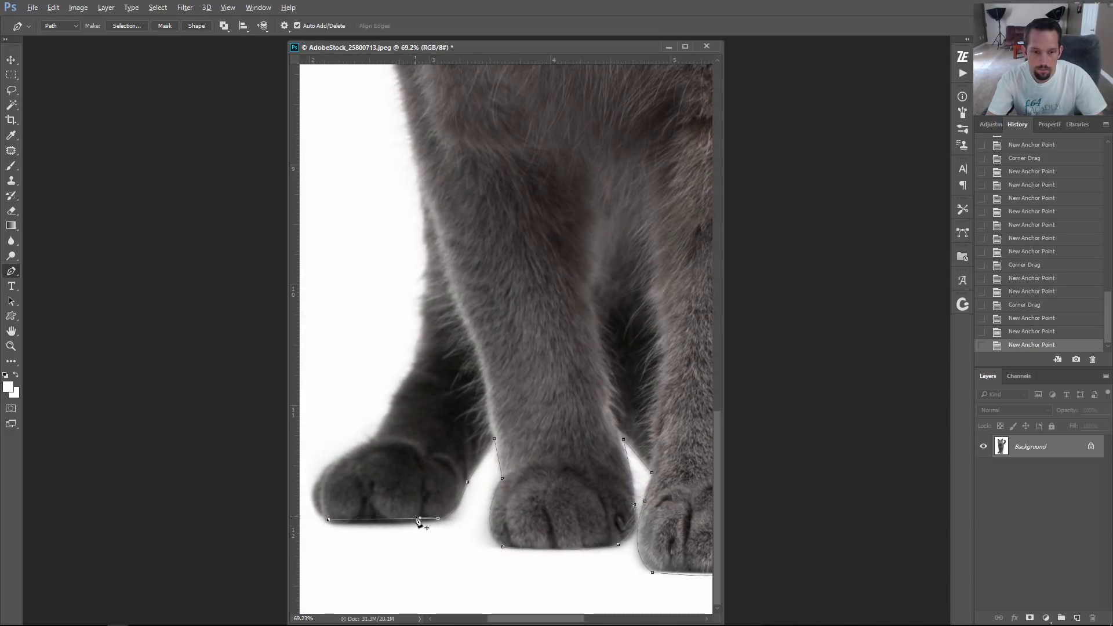
click(328, 519)
scroll(328, 519, left, 4)
drag(433, 453, 497, 404)
Trace back up the leg edge with smooth curved anchors.
click(459, 439)
alt+click(460, 439)
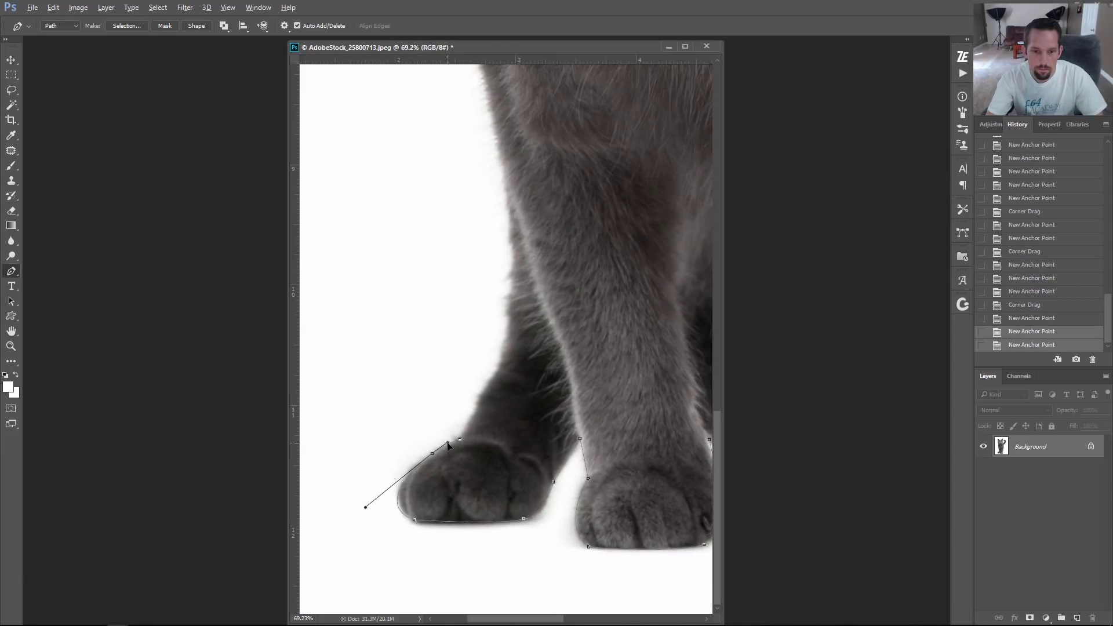
drag(500, 366, 515, 352)
drag(518, 252, 539, 229)
alt+click(517, 251)
scroll(510, 261, up, 5)
drag(508, 314, 511, 302)
alt+click(522, 376)
drag(523, 379, 519, 343)
scroll(487, 279, up, 10)
Continue the path up the chest and cheek beside the whiskers toward the head.
click(518, 404)
drag(515, 220, 537, 146)
scroll(490, 290, up, 6)
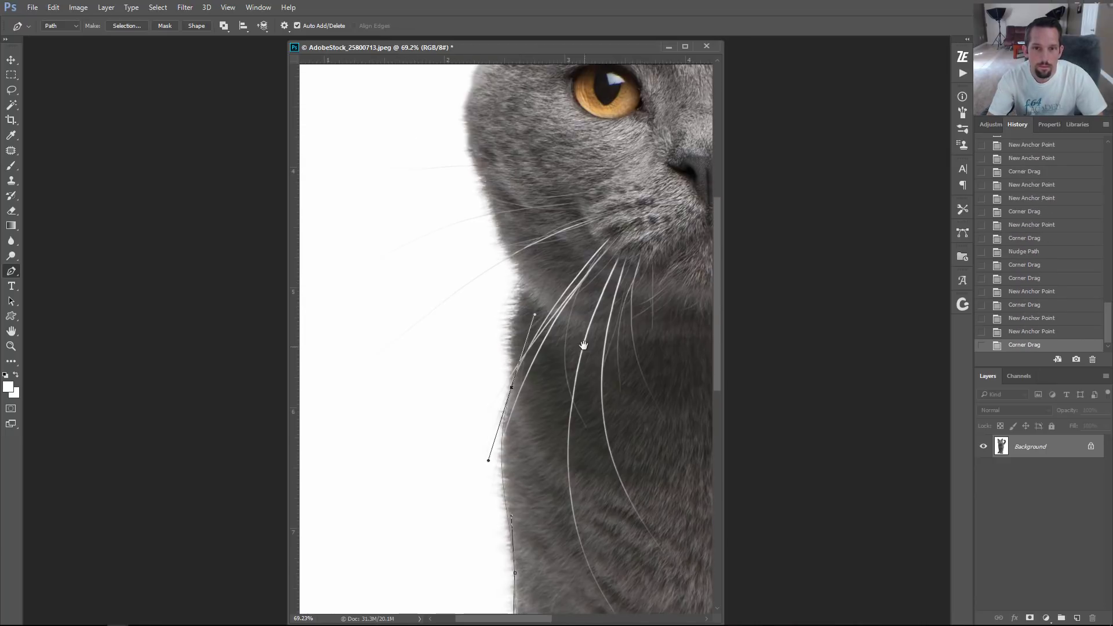
drag(524, 298, 534, 269)
alt+click(518, 333)
scroll(513, 325, up, 3)
click(509, 318)
alt+click(510, 318)
scroll(510, 319, up, 2)
drag(474, 194, 490, 126)
scroll(556, 147, up, 5)
Trace up the other ear's outer edge and around its tip using corner anchors.
click(489, 321)
alt+click(480, 339)
drag(474, 244, 475, 221)
alt+click(473, 244)
drag(453, 149, 464, 133)
alt+click(474, 244)
drag(539, 136, 628, 185)
alt+click(454, 151)
drag(451, 87, 476, 76)
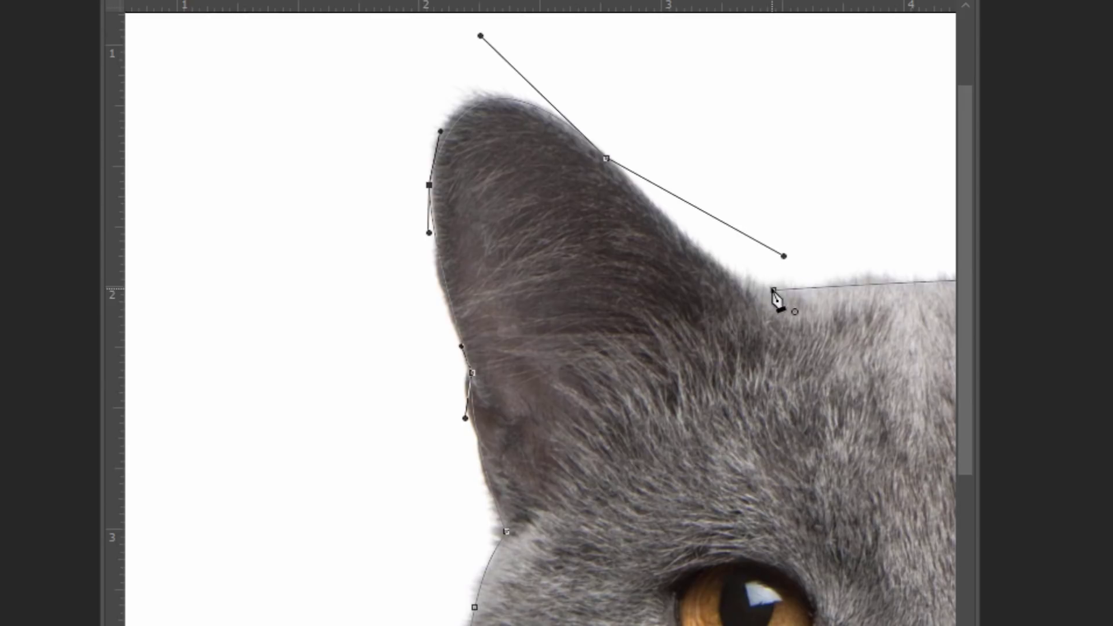
Close the path at the forehead anchor, reshape the ear curve, and fit the cat on screen.
click(774, 290)
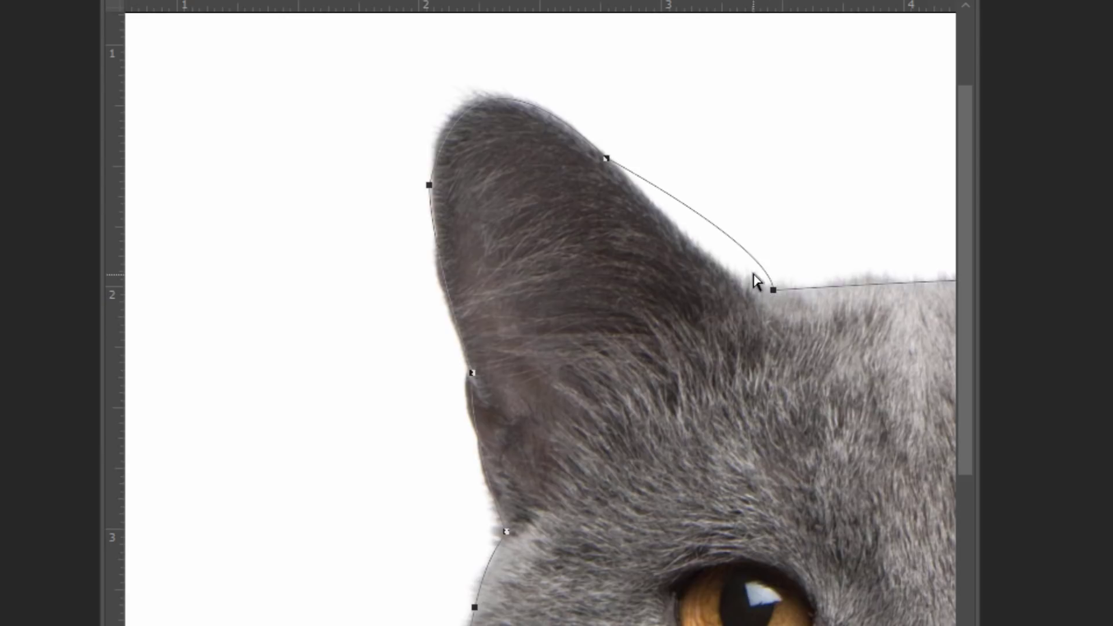
click(773, 290)
ctrl+click(607, 160)
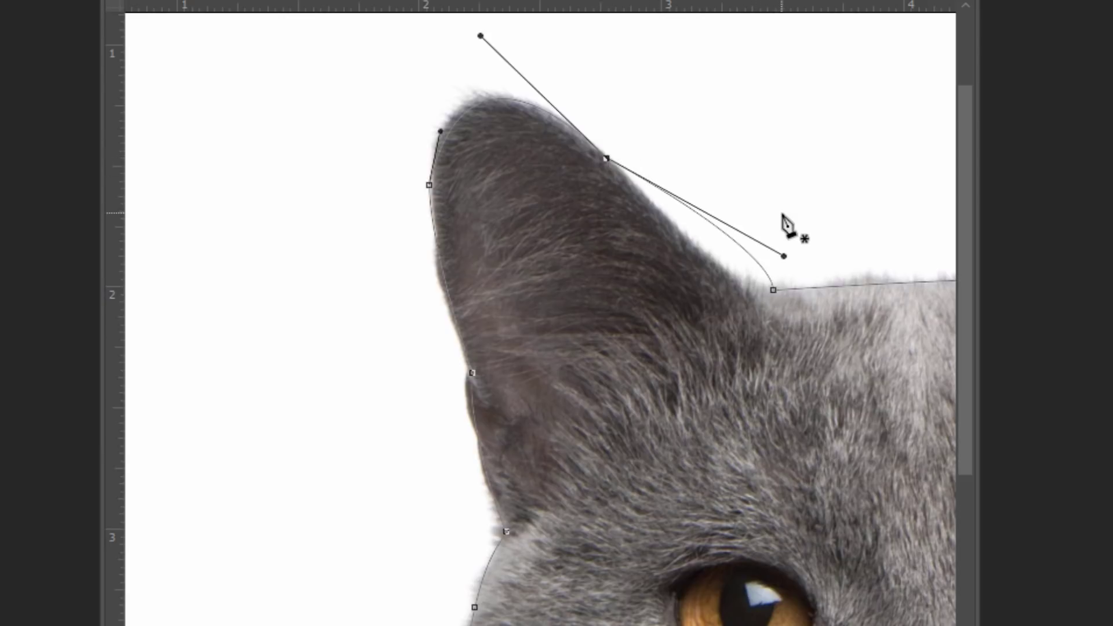
drag(784, 256, 706, 270)
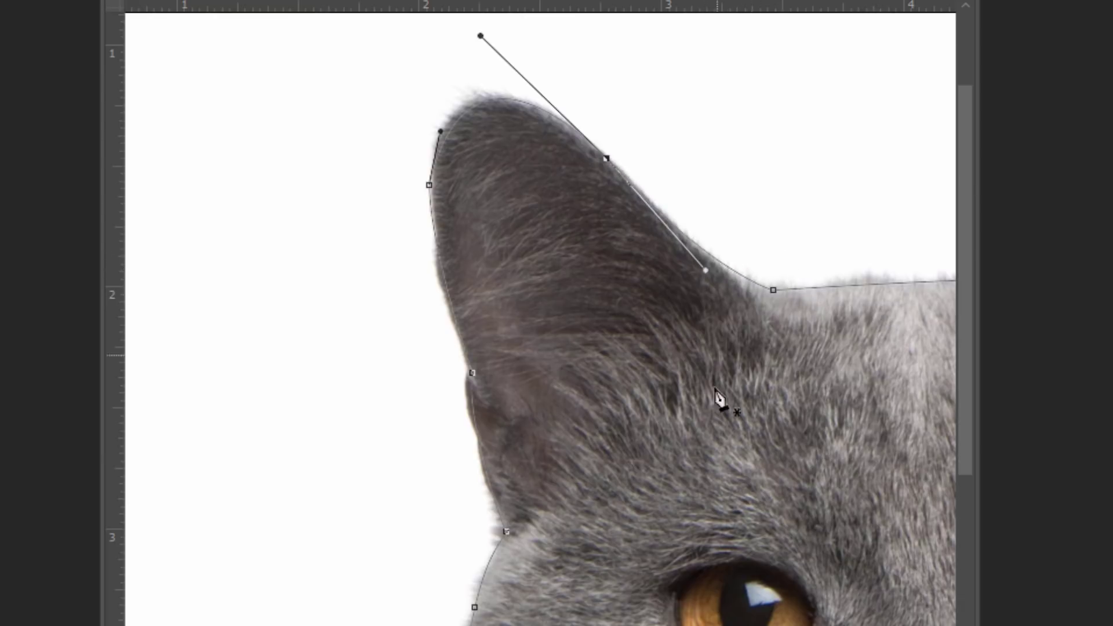
right_click(667, 442)
click(686, 453)
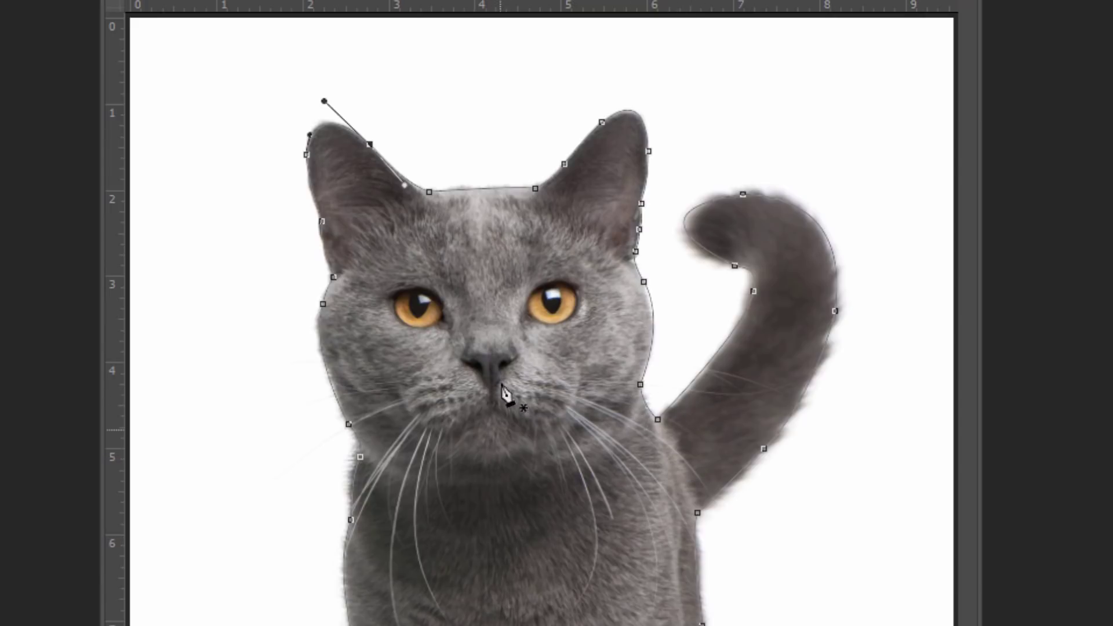
Define the traced path as a custom shape named 'Kitten Shape'.
right_click(487, 299)
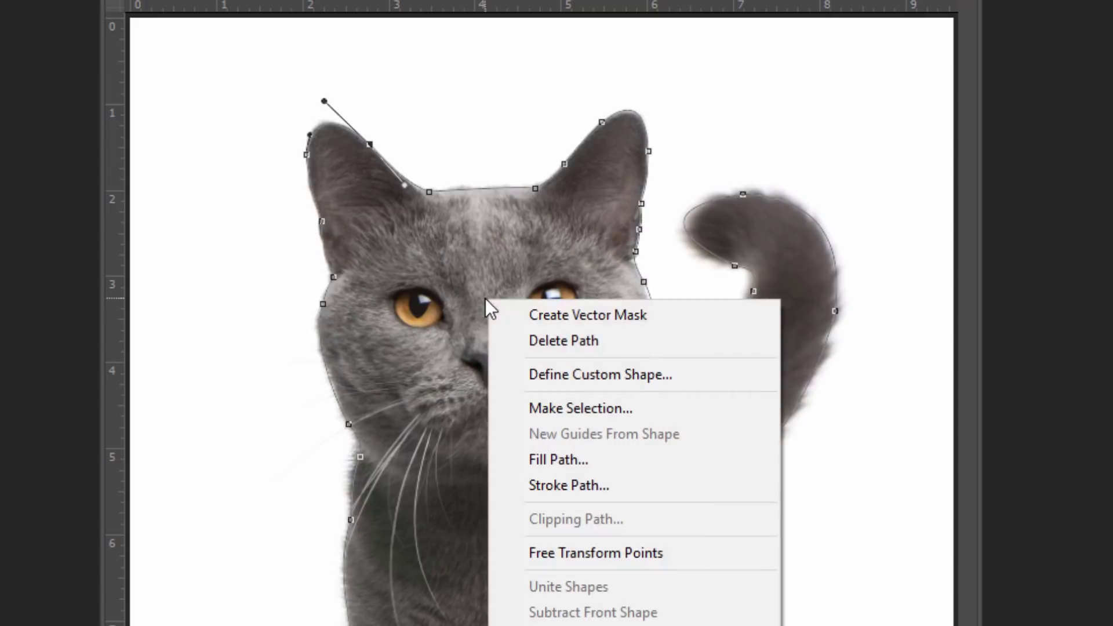
click(598, 382)
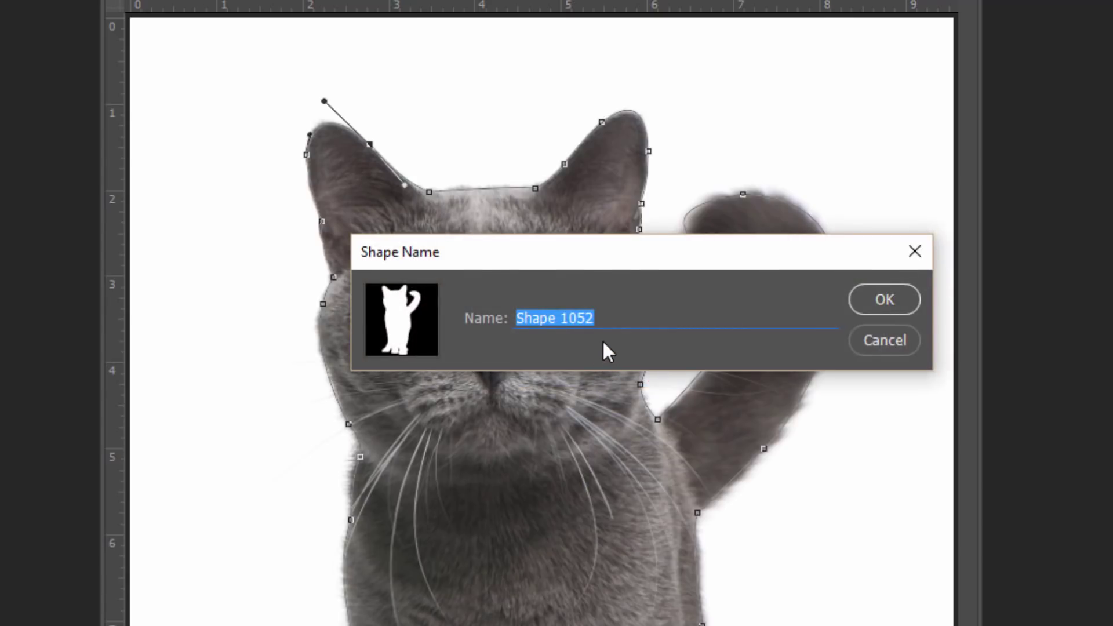
text(Kitten )
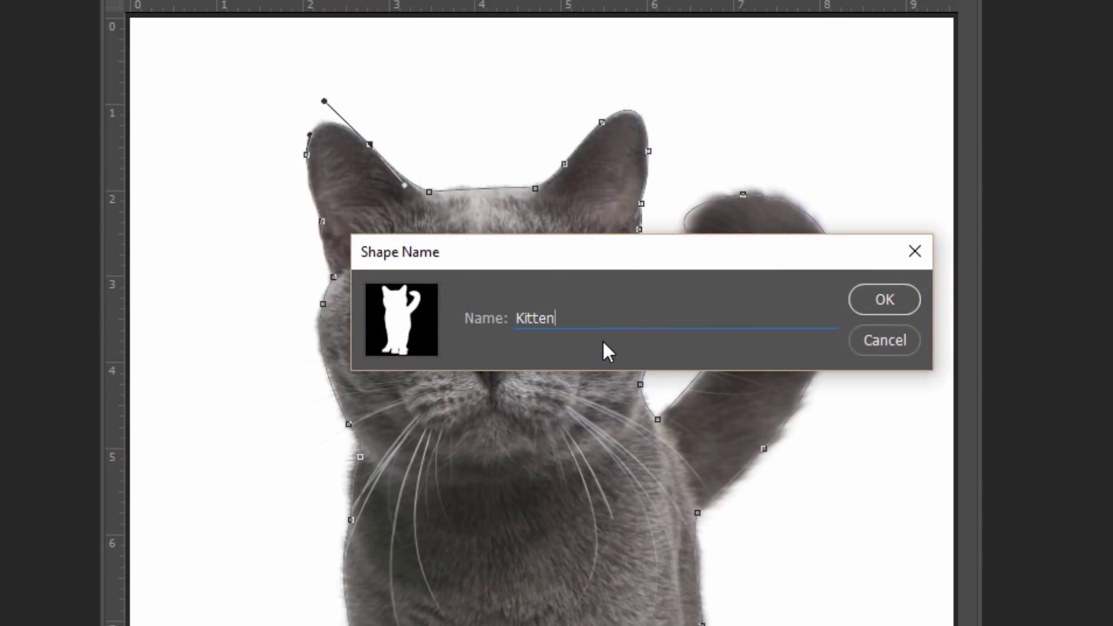
text(Shape)
key(Return)
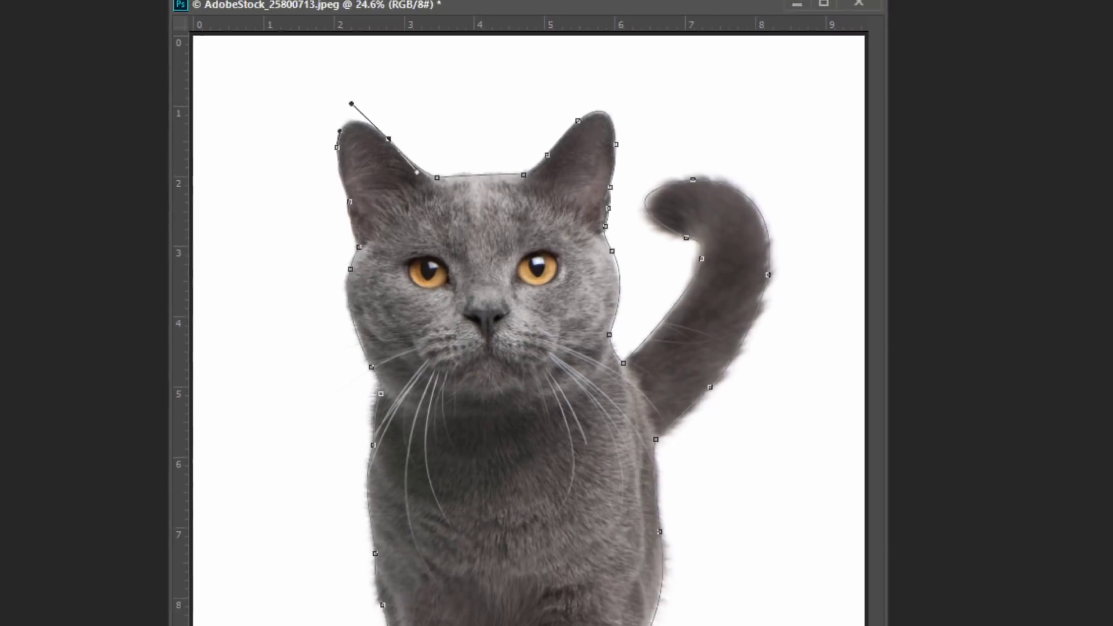
Create a new document 2000 pixels wide.
click(32, 7)
click(35, 21)
double_click(520, 198)
text(2000)
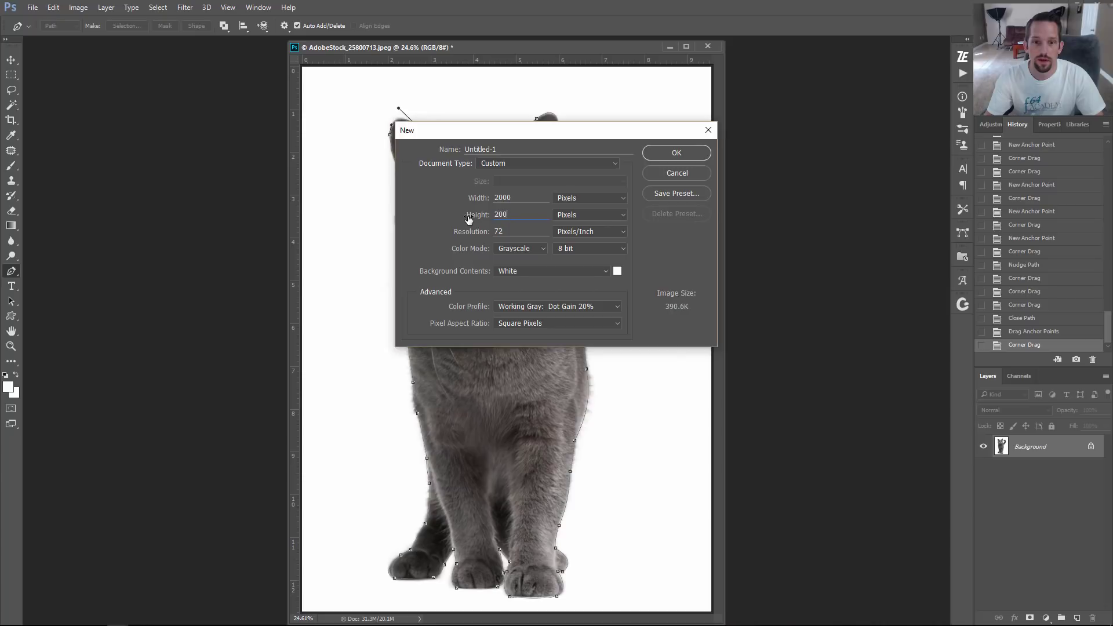
key(Return)
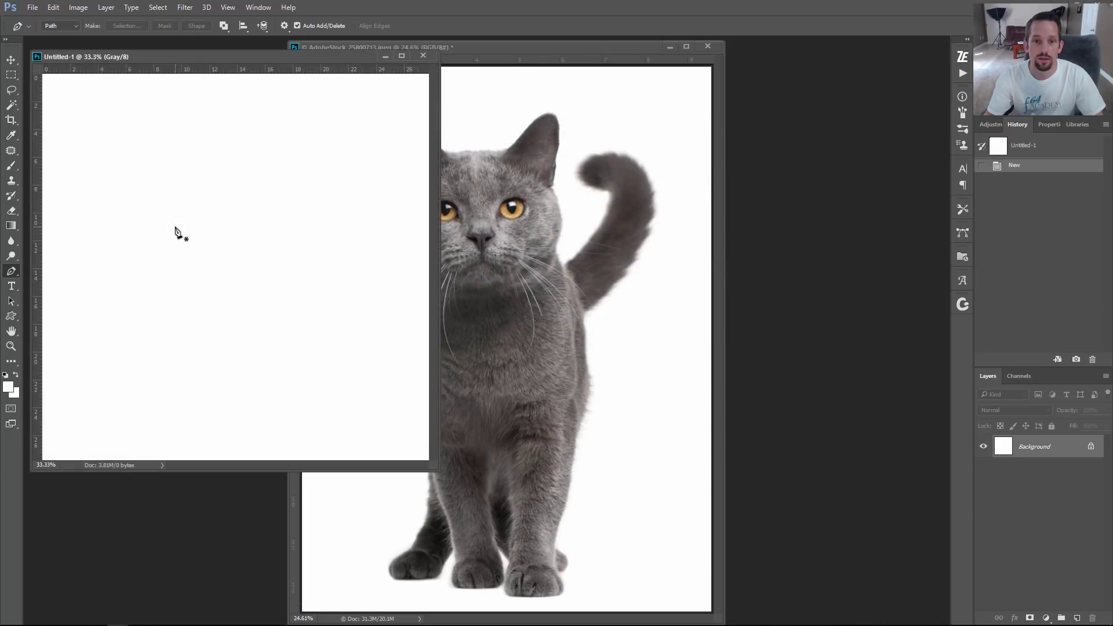
Draw the Kitten Shape custom shape across the new document.
click(11, 316)
click(455, 26)
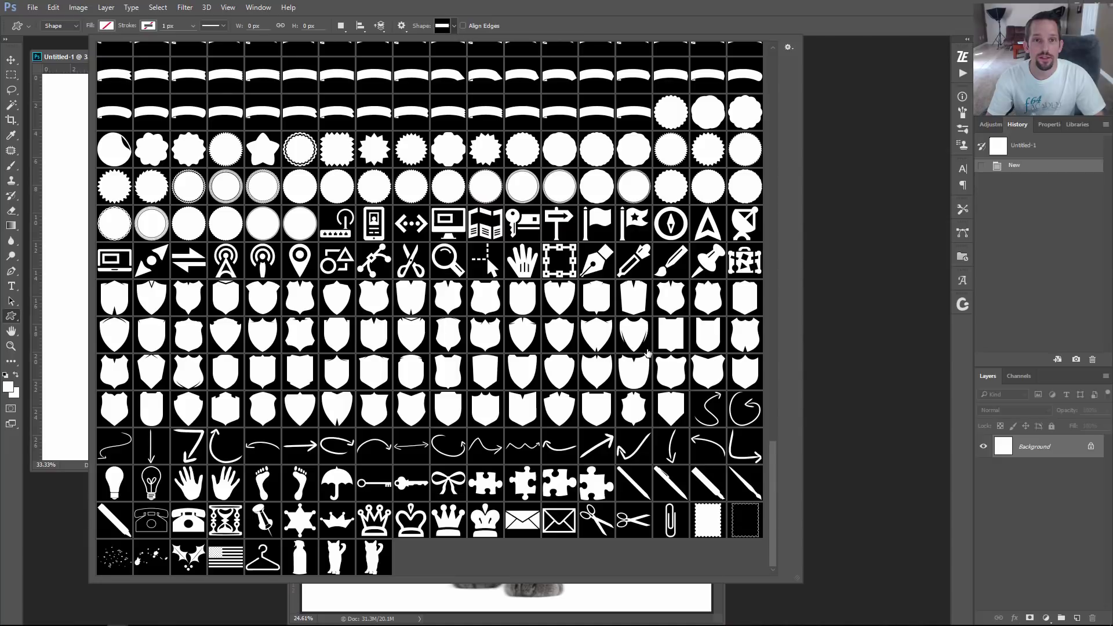
click(371, 565)
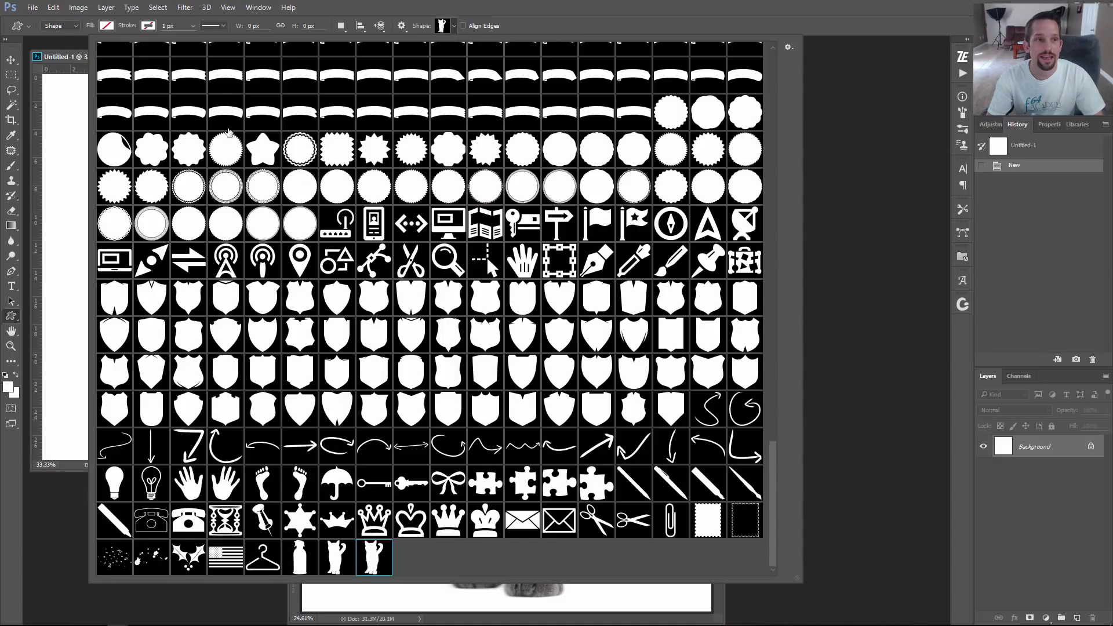
click(64, 62)
drag(100, 112, 378, 410)
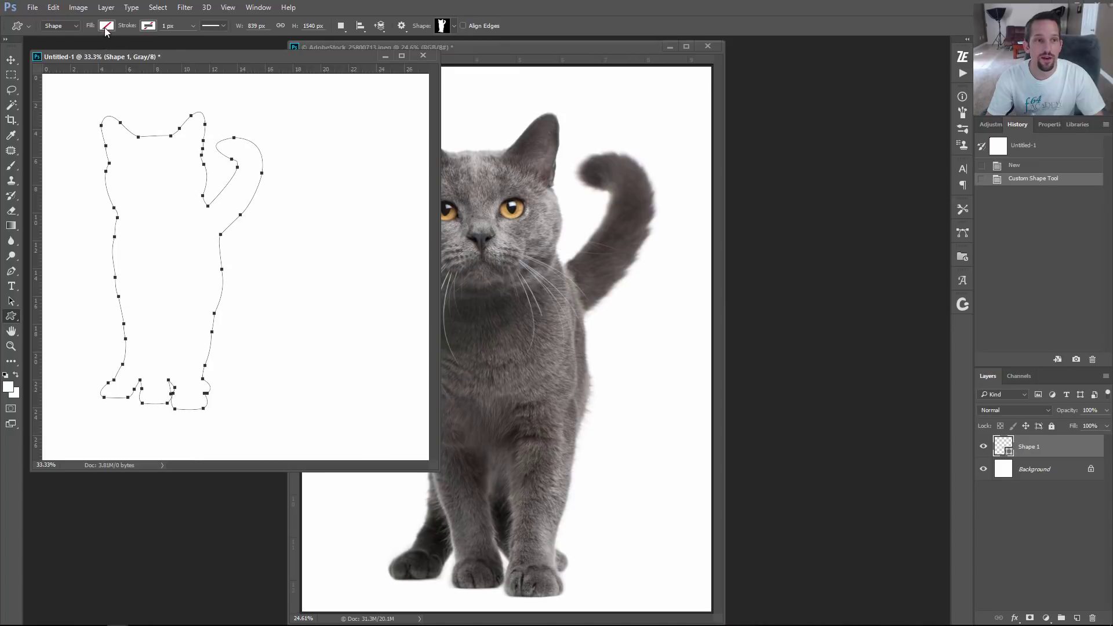
Give the cat shape a light grey fill.
click(106, 26)
click(134, 156)
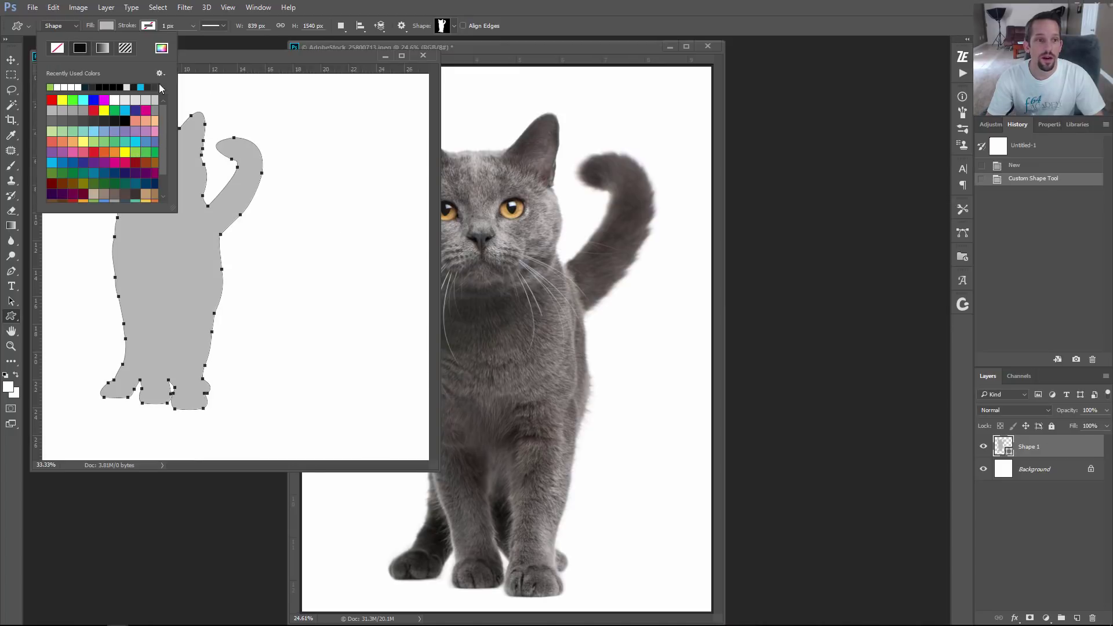
click(194, 57)
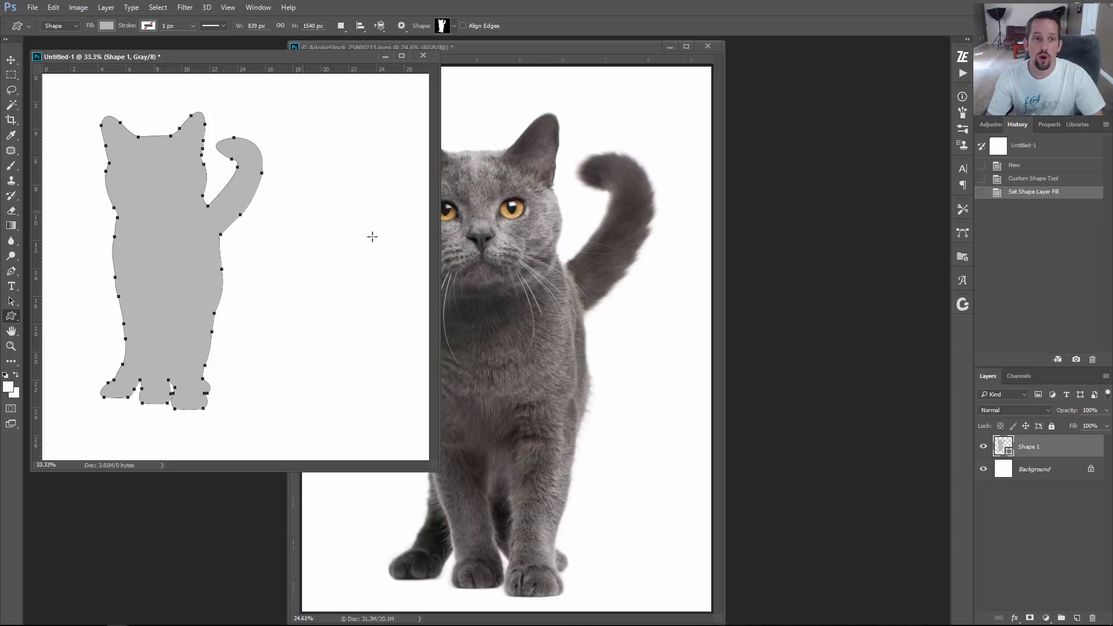
click(1037, 179)
click(1036, 194)
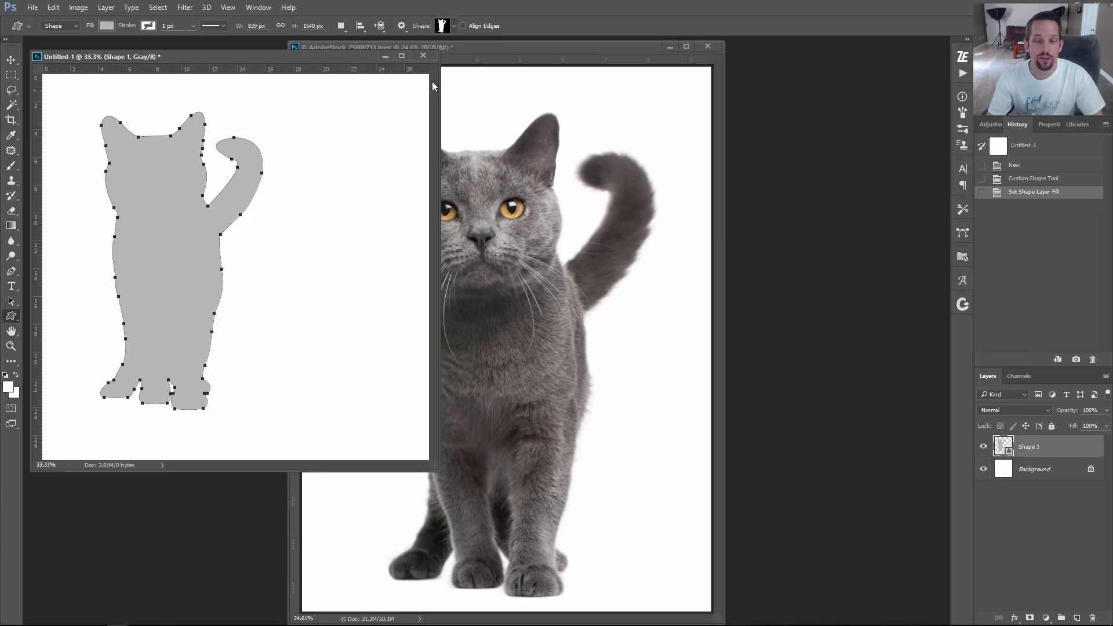
Fit the new document on screen, then minimize it to return to the cat photo.
click(1014, 470)
drag(209, 128, 273, 184)
right_click(280, 190)
click(307, 195)
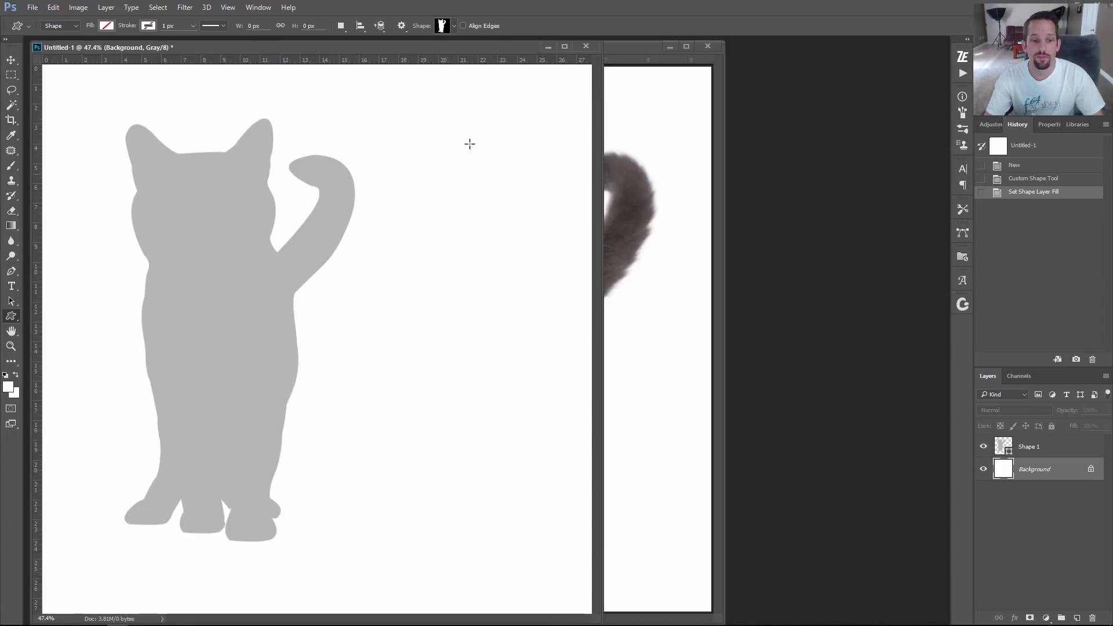
click(549, 46)
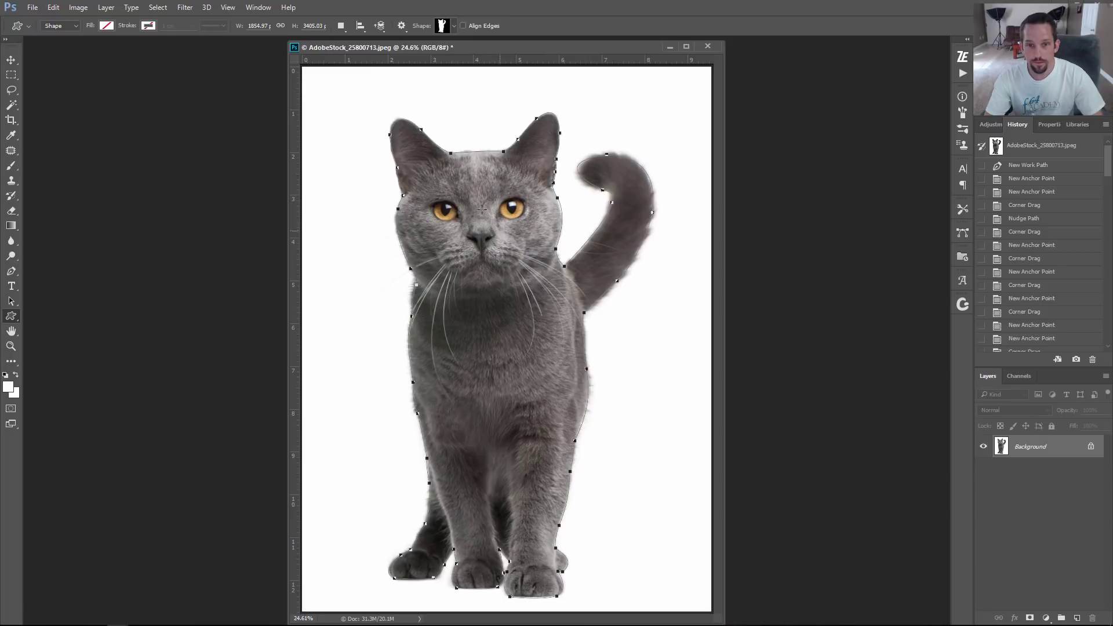
Start a new Pen path with curved anchors at the corners of the cat's left eye, zoomed in.
key(p)
key(ctrl+alt+z)
key(ctrl+alt+z)
key(ctrl+alt+z)
key(ctrl+alt+z)
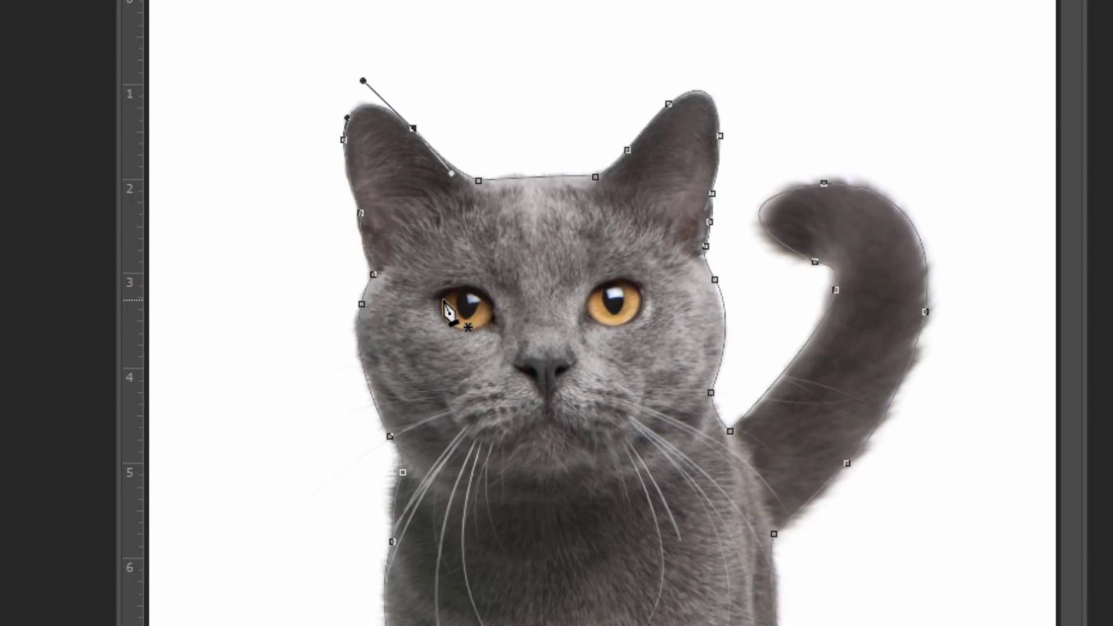
click(440, 297)
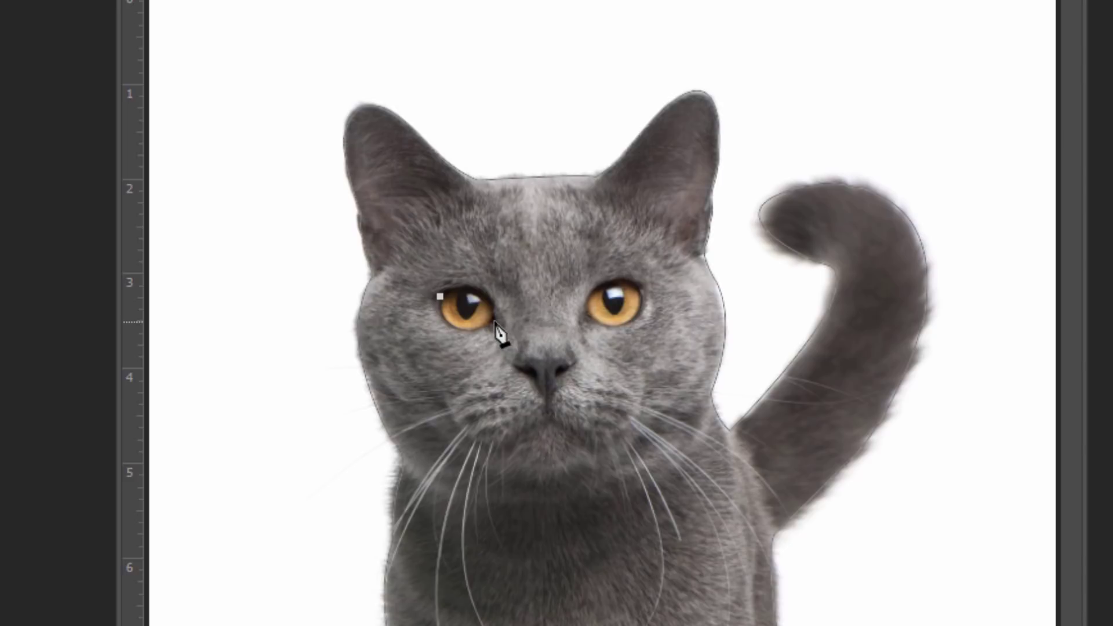
drag(492, 321, 498, 372)
ctrl+click(461, 297)
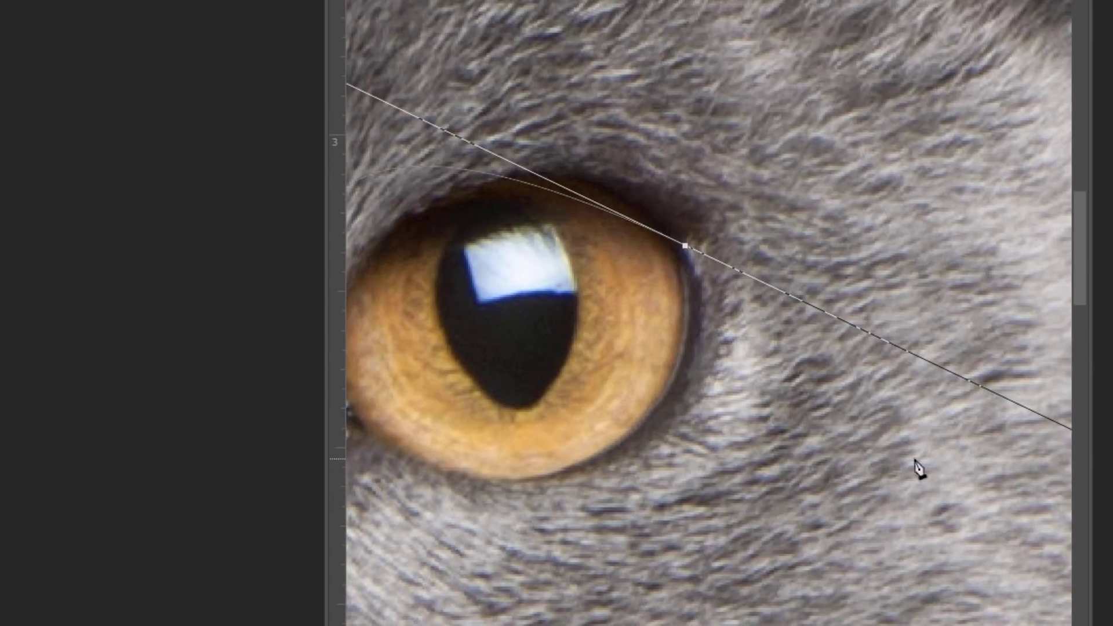
Close the eye subpath and curve its lower edge under the left eye.
scroll(808, 458, down, 3)
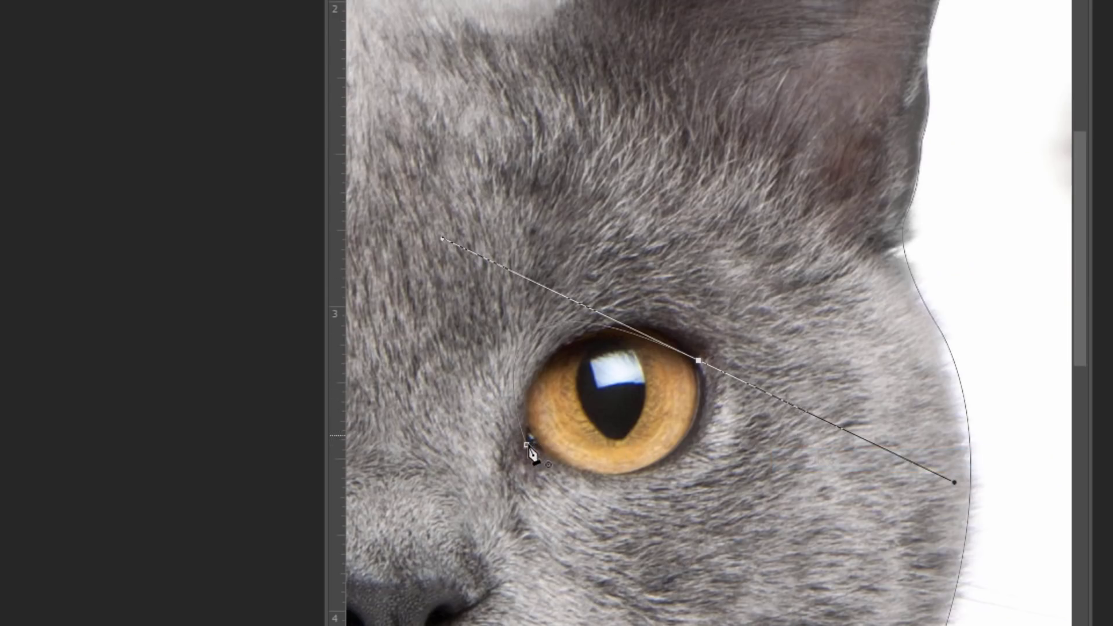
drag(527, 445, 502, 416)
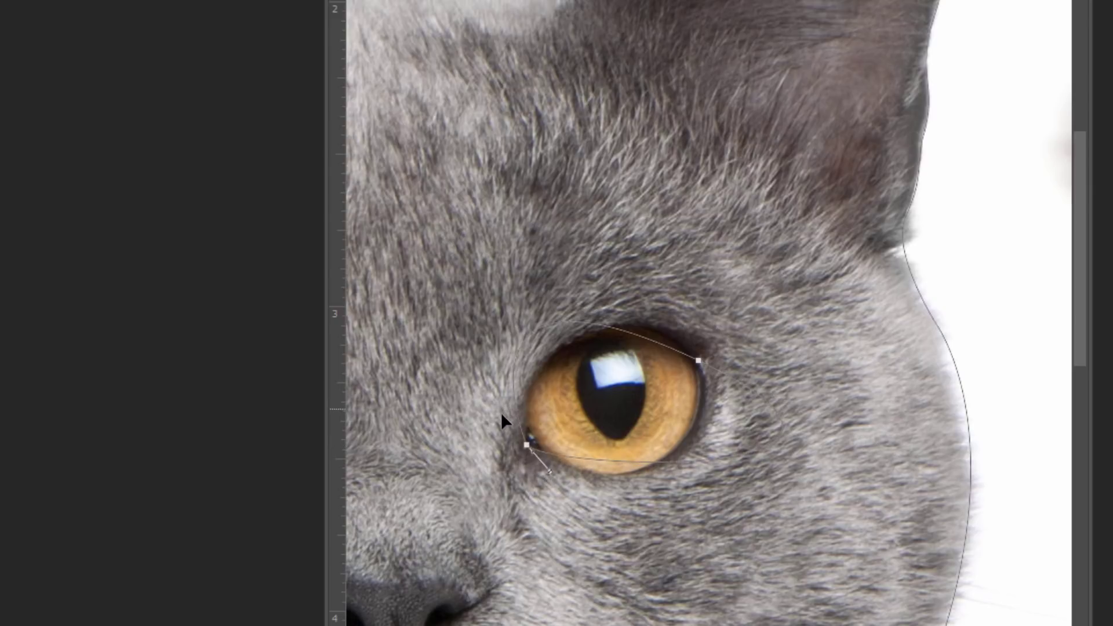
ctrl+click(700, 361)
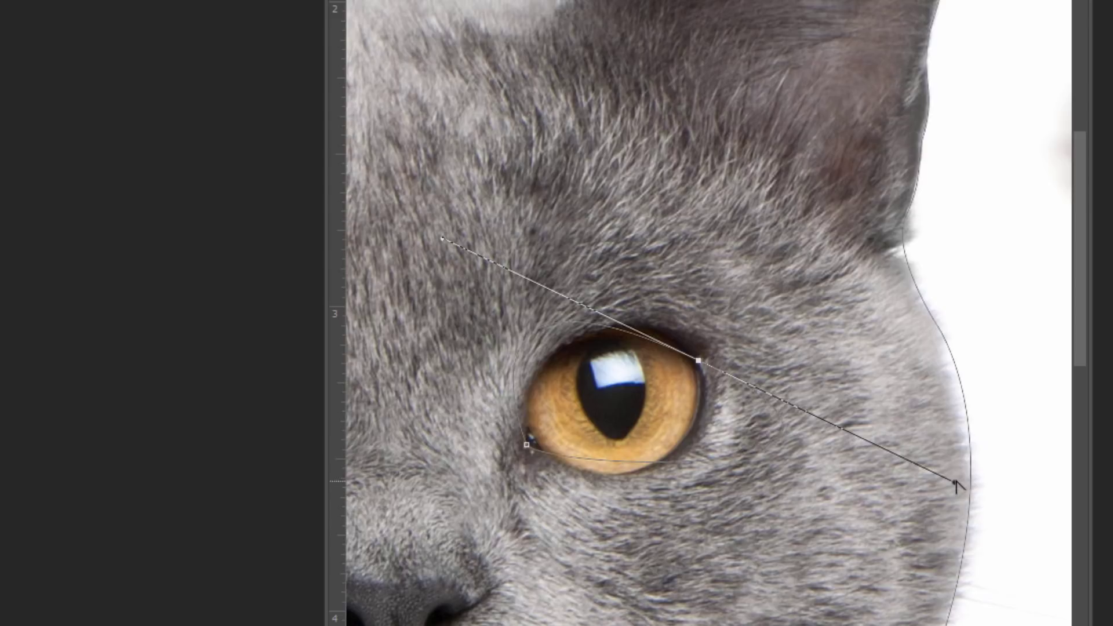
drag(955, 484, 711, 518)
Adjust the direction handles so the arc hugs the upper eyelid with a sharp left corner.
drag(443, 239, 571, 244)
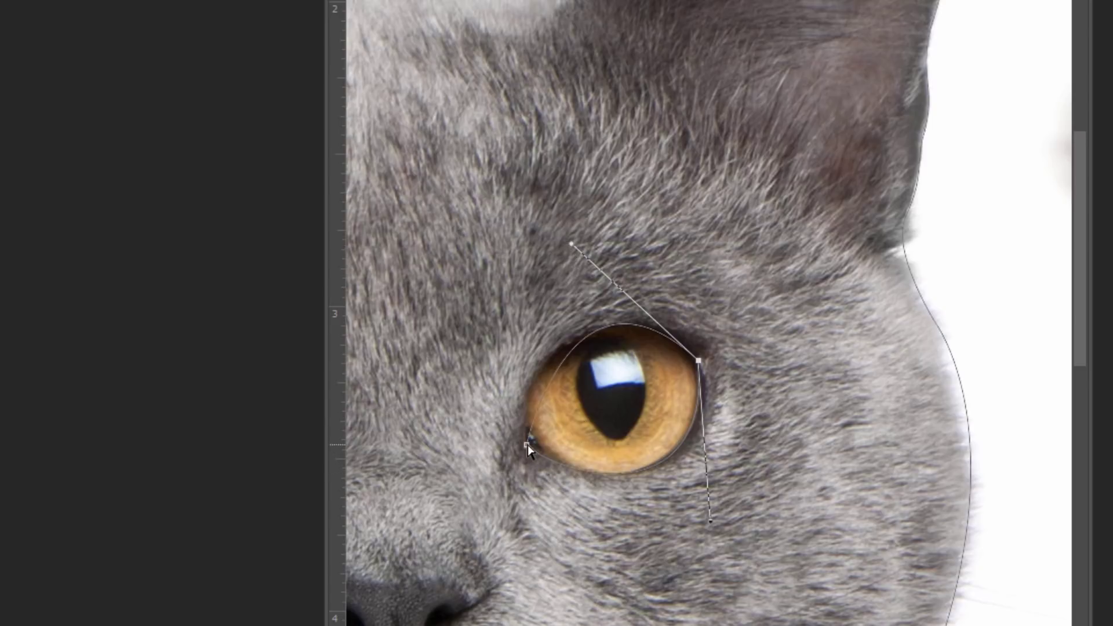
mouse_move(528, 444)
mouse_down()
mouse_move(548, 473)
mouse_move(520, 471)
mouse_move(545, 451)
mouse_move(518, 443)
mouse_up()
mouse_move(569, 241)
mouse_down()
mouse_move(573, 261)
mouse_move(594, 243)
mouse_move(620, 249)
mouse_move(581, 250)
mouse_up()
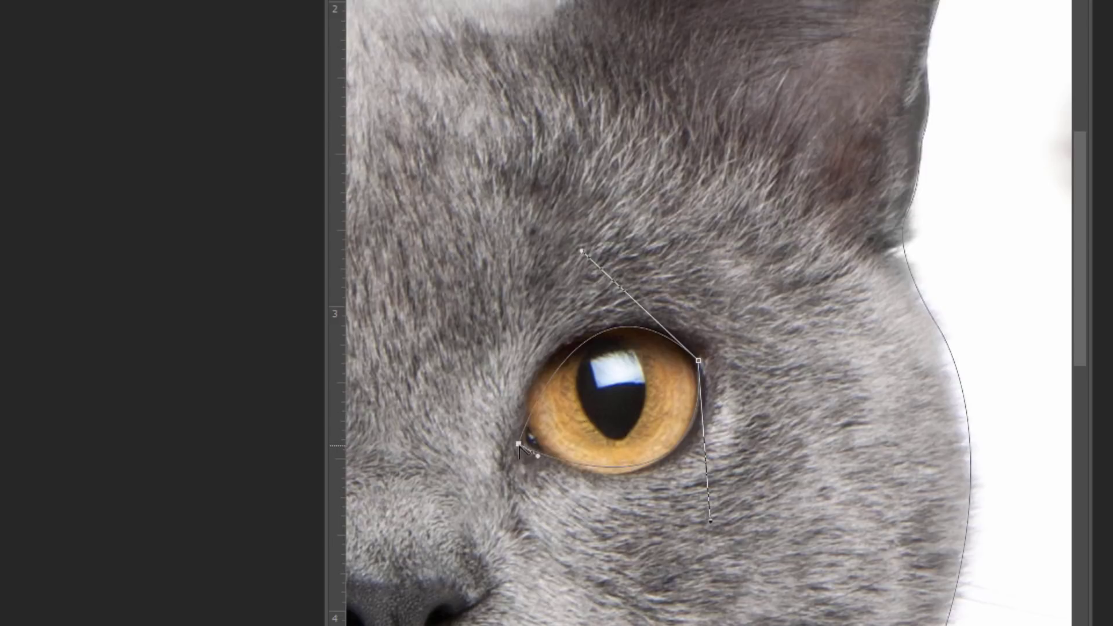
drag(519, 446, 503, 420)
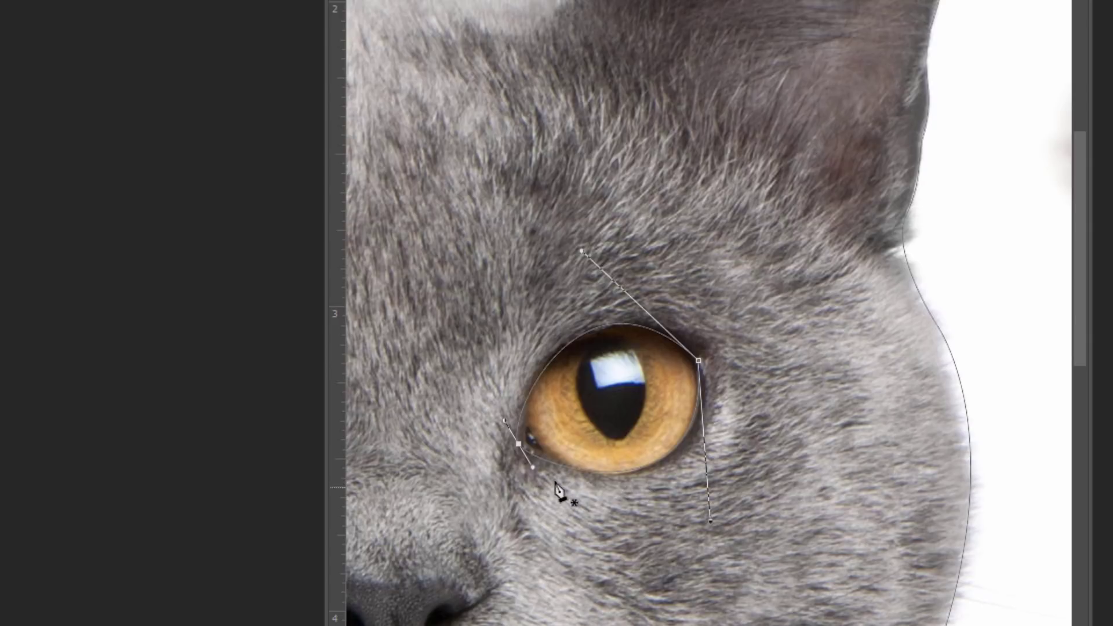
drag(504, 420, 508, 410)
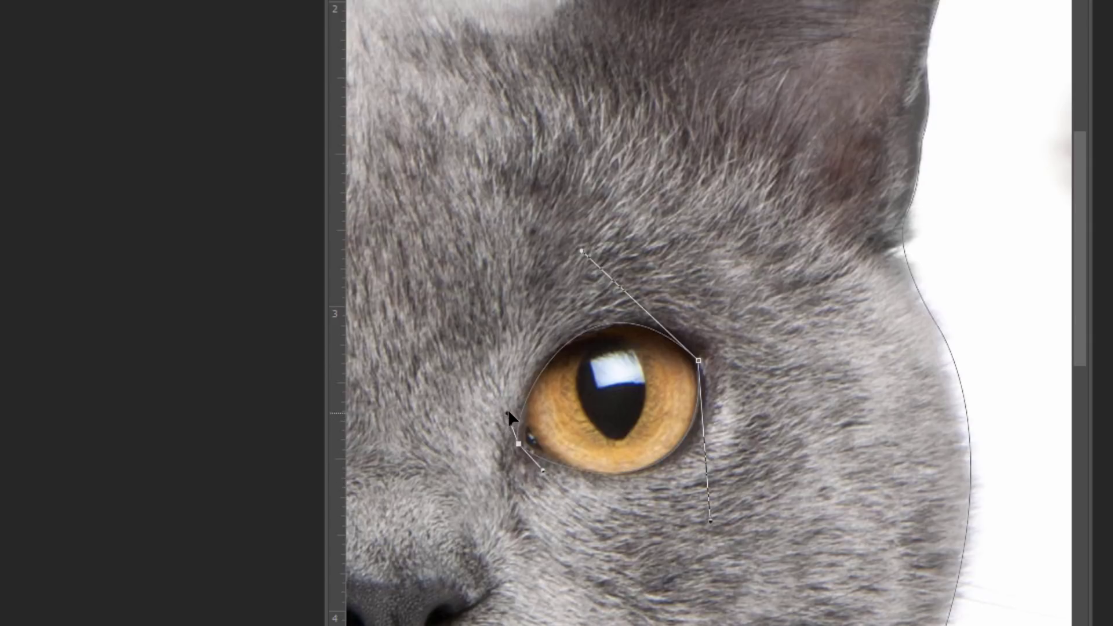
Fit the cat in view and define its outline paths as custom shape 'Kitten see through eyes'.
right_click(597, 329)
click(600, 331)
right_click(655, 257)
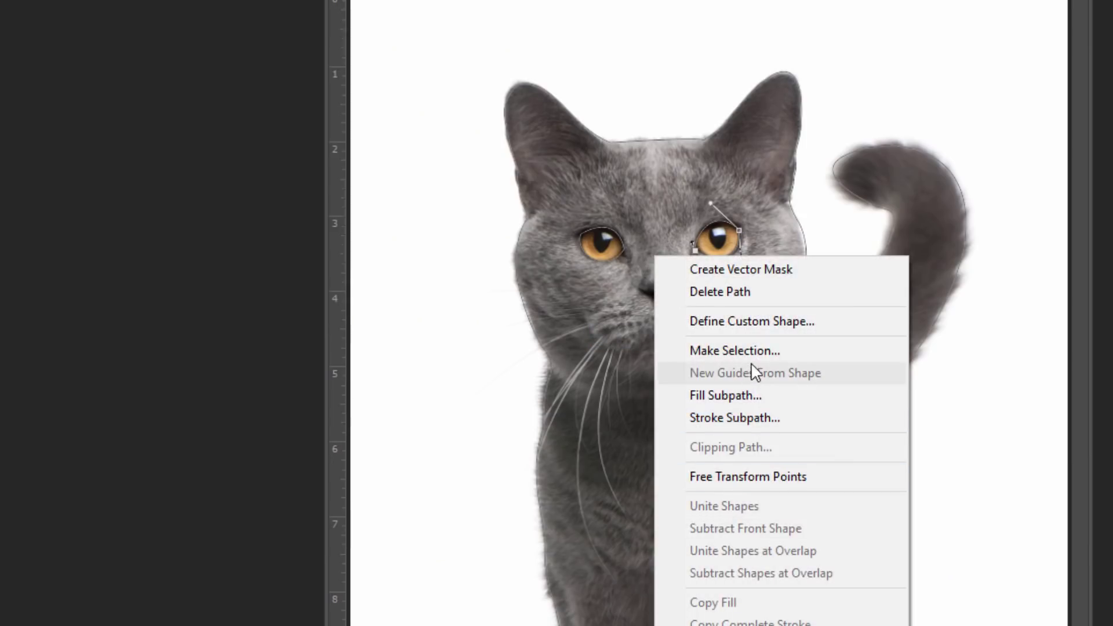
click(739, 321)
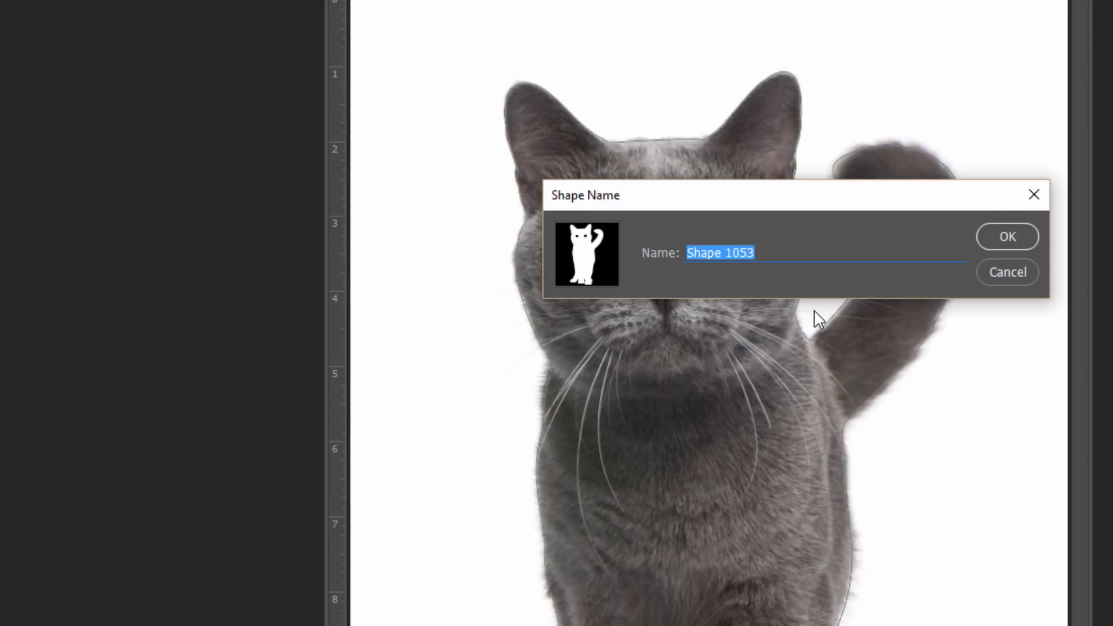
text(Kitten see through )
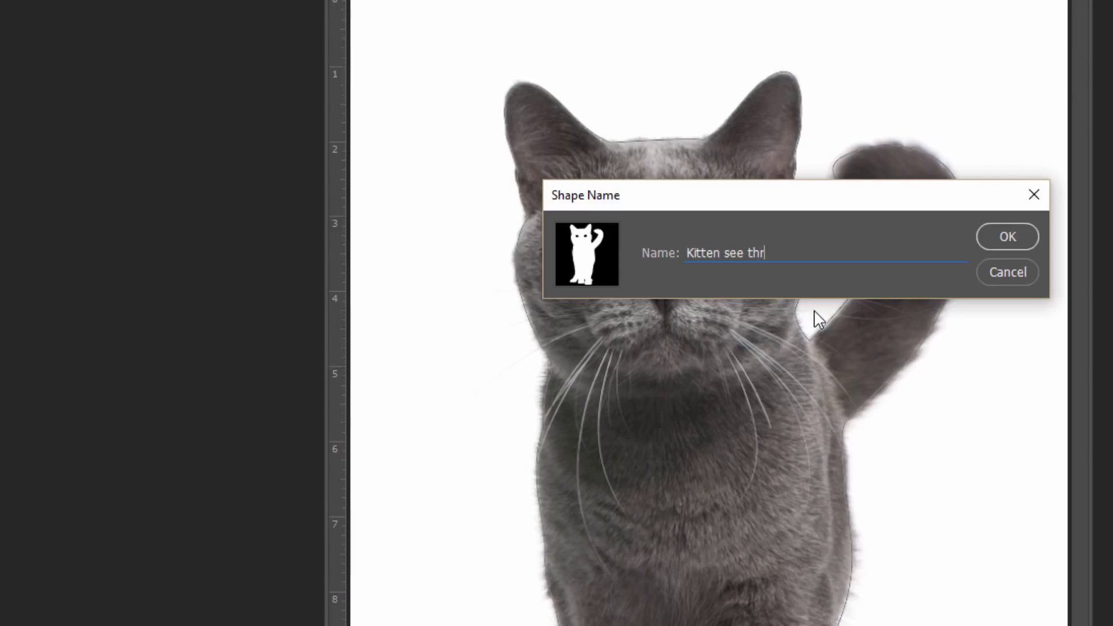
text(eyes)
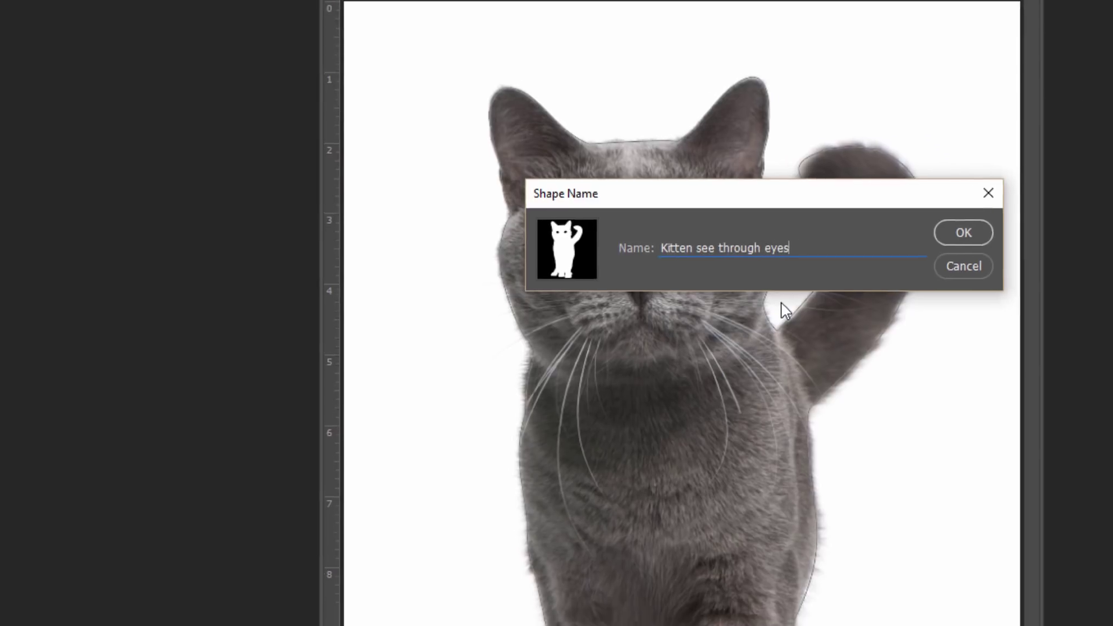
key(Return)
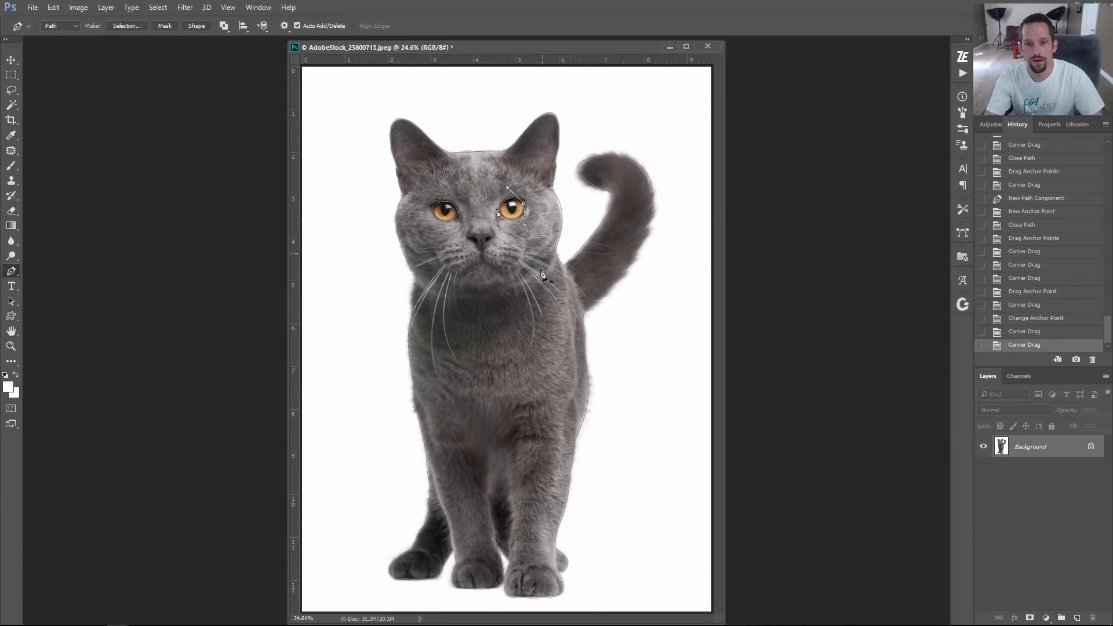
Create a new blank document with the default settings.
click(32, 7)
click(35, 21)
key(Return)
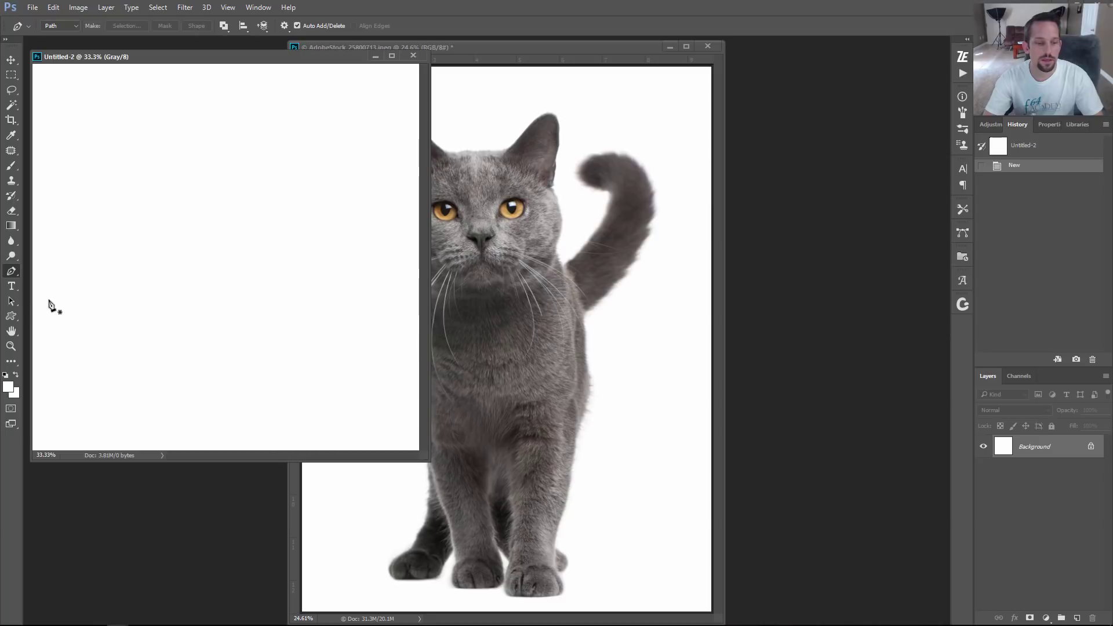
Draw the saved cat custom shape with a grey fill, then return to the cat photo.
click(12, 317)
click(454, 25)
click(424, 557)
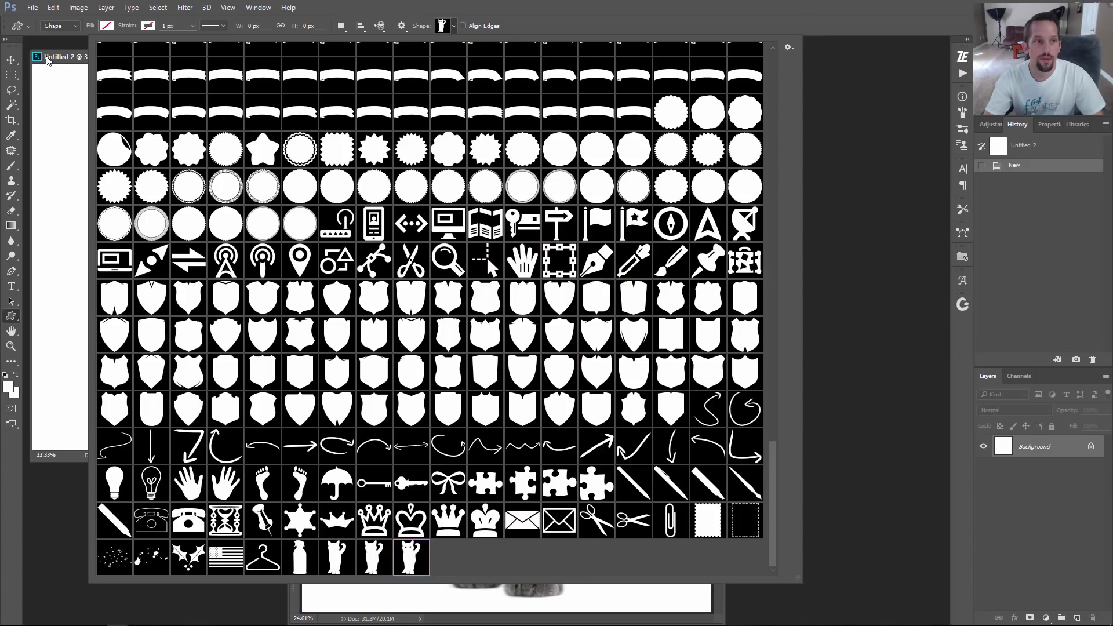
click(44, 63)
click(106, 25)
click(72, 110)
drag(185, 114, 349, 353)
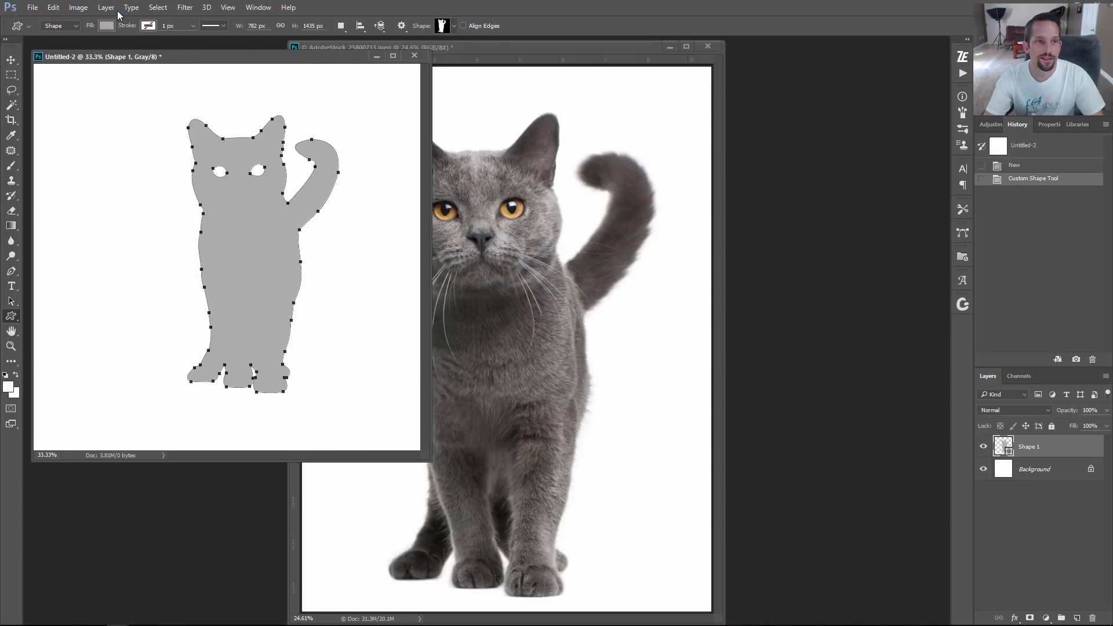
click(475, 47)
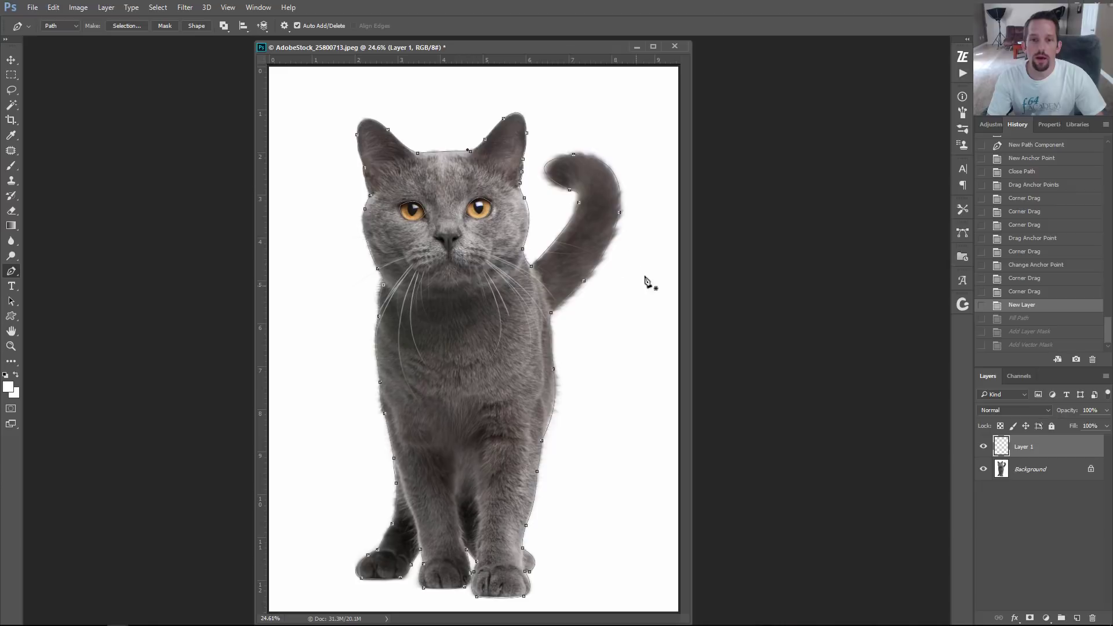
Fill the cat outline subpath on Layer 1 with magenta ff00fc.
right_click(455, 174)
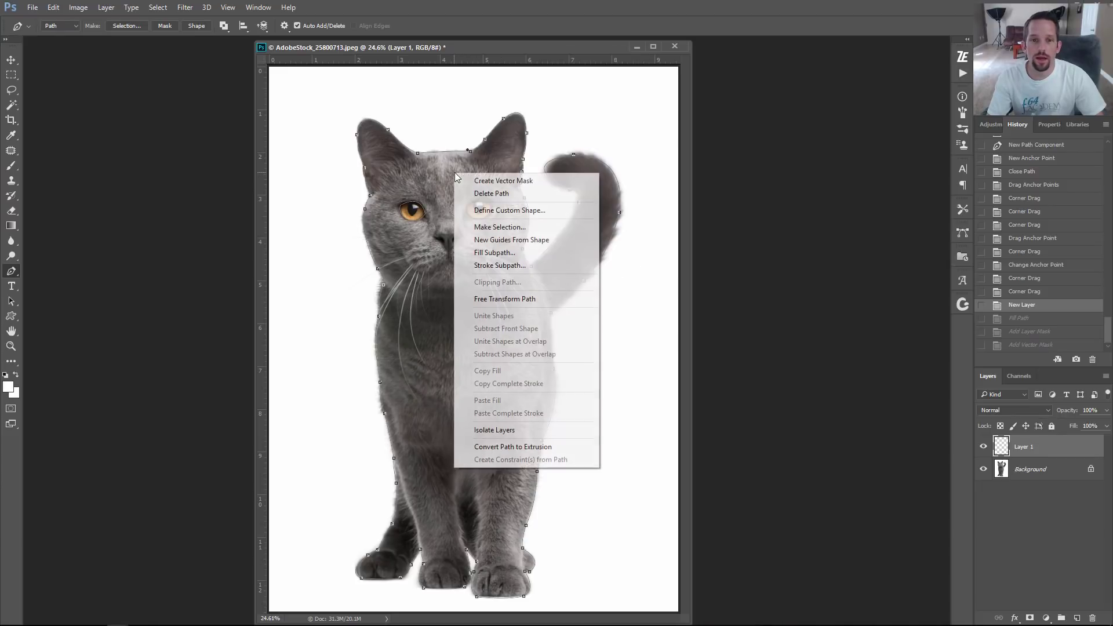
click(496, 253)
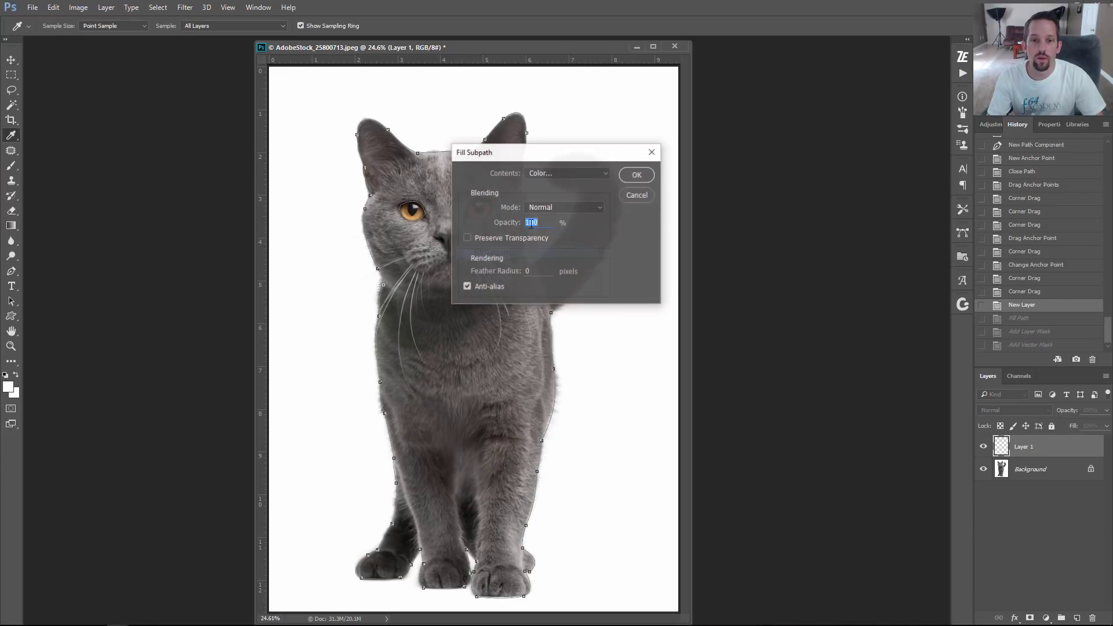
click(571, 173)
click(552, 200)
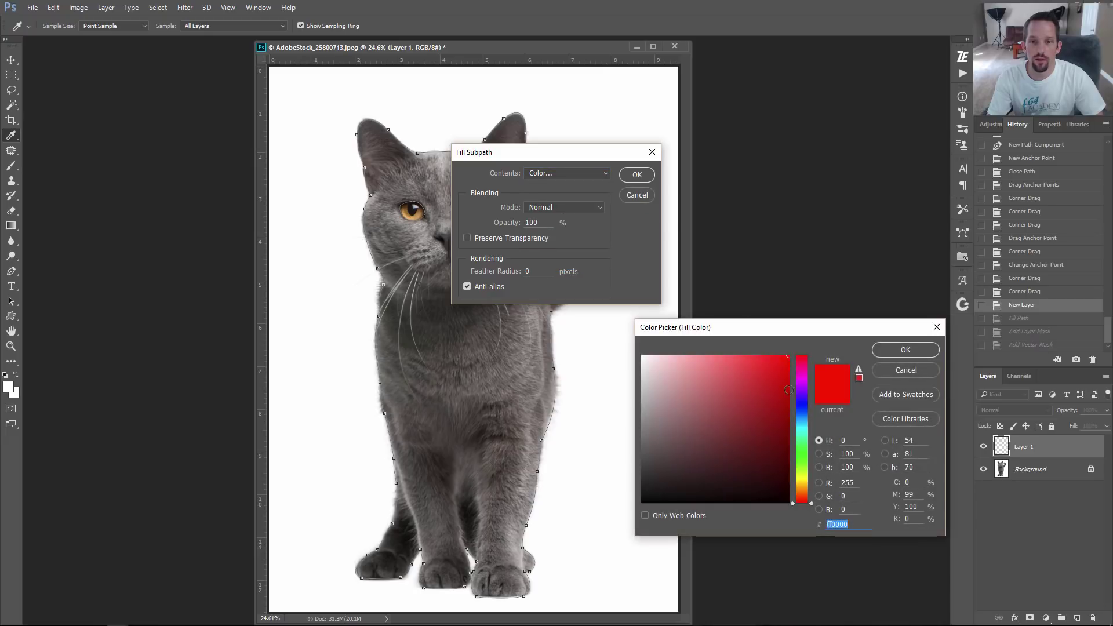
click(802, 381)
click(906, 349)
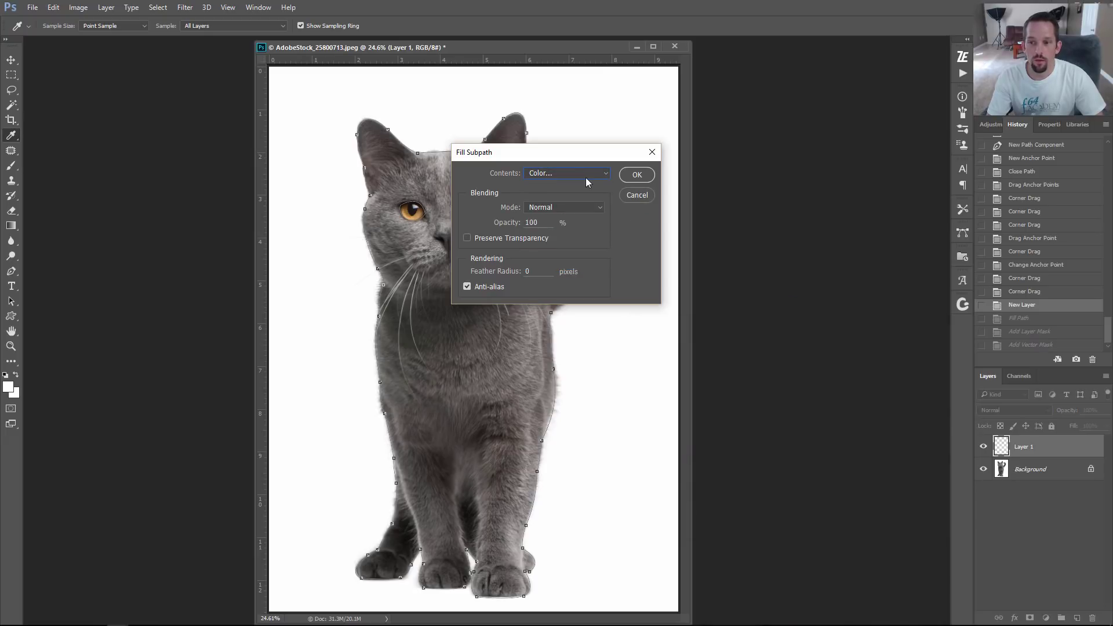
click(637, 174)
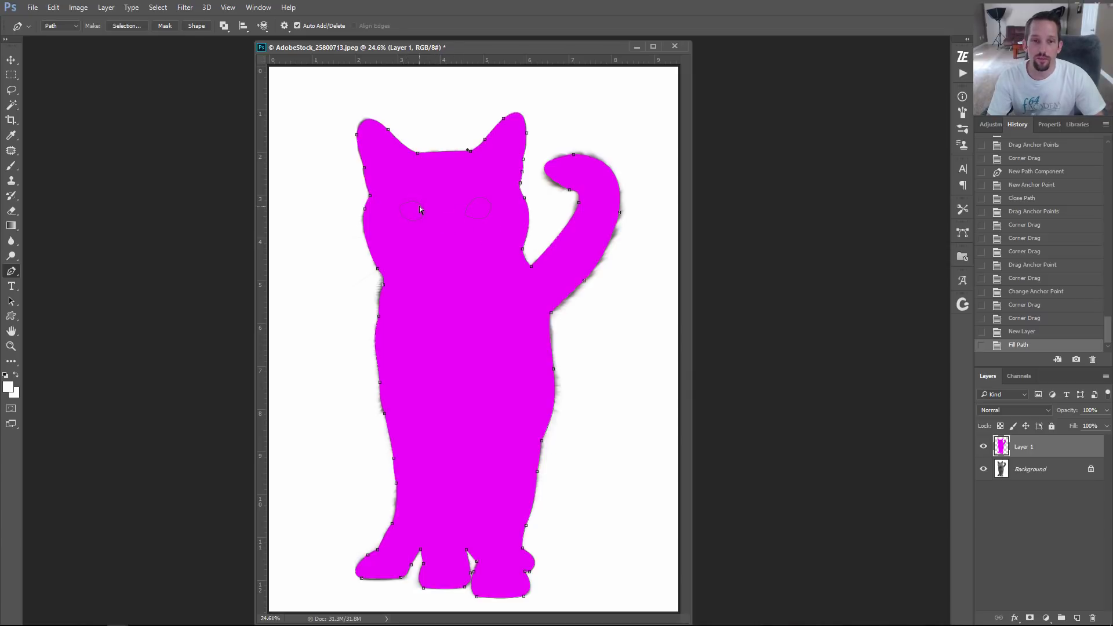
Add a vector mask from the cat path to the magenta layer and delete the photo Background.
right_click(477, 210)
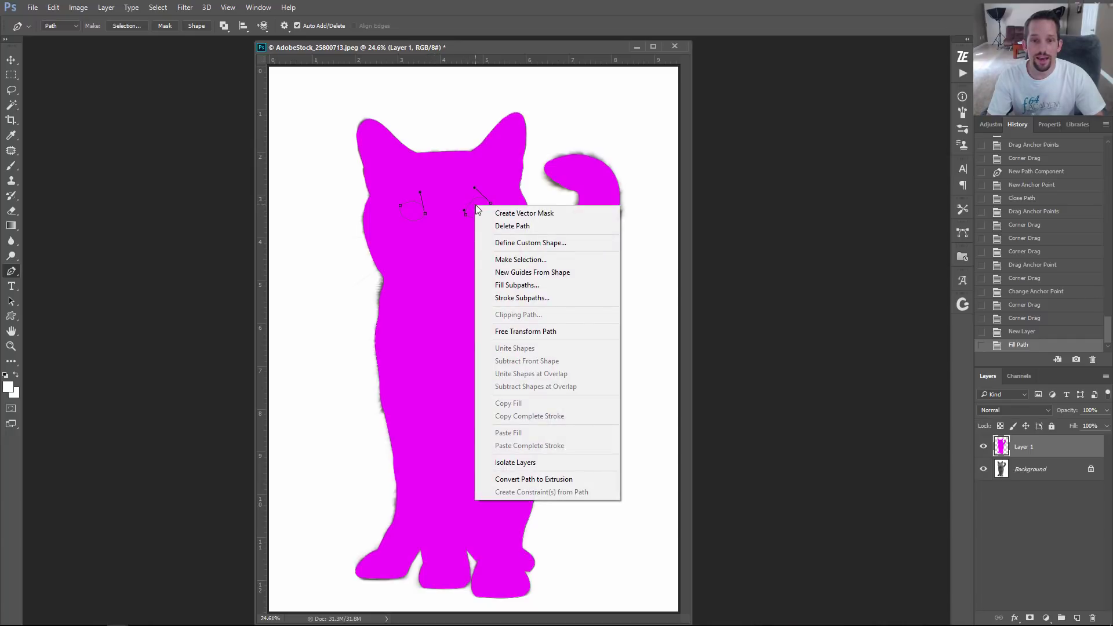
click(503, 214)
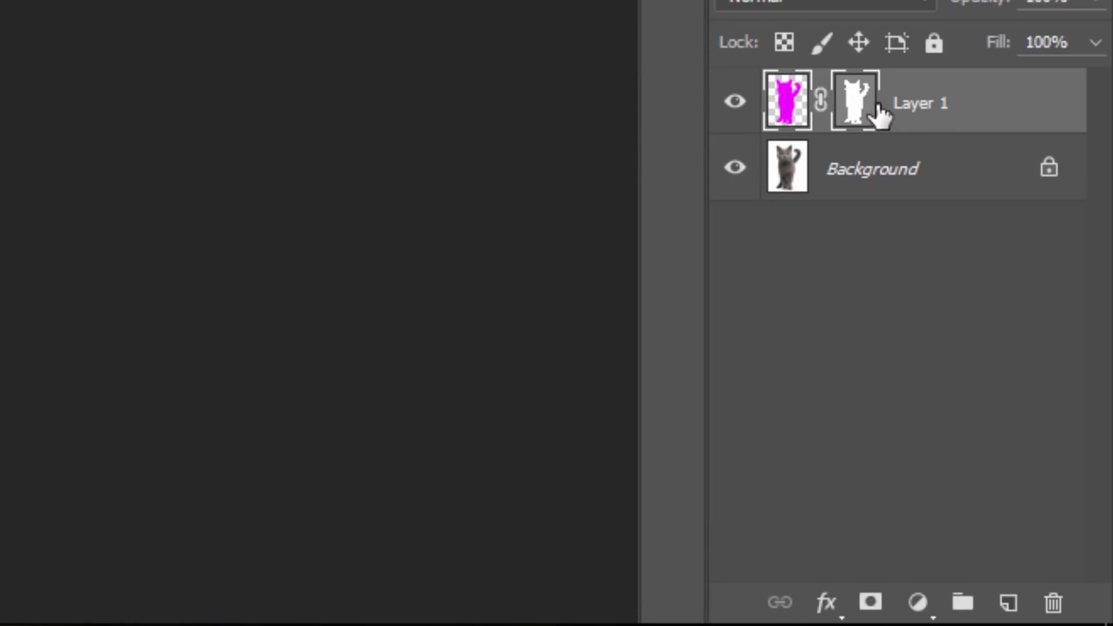
click(735, 169)
click(860, 184)
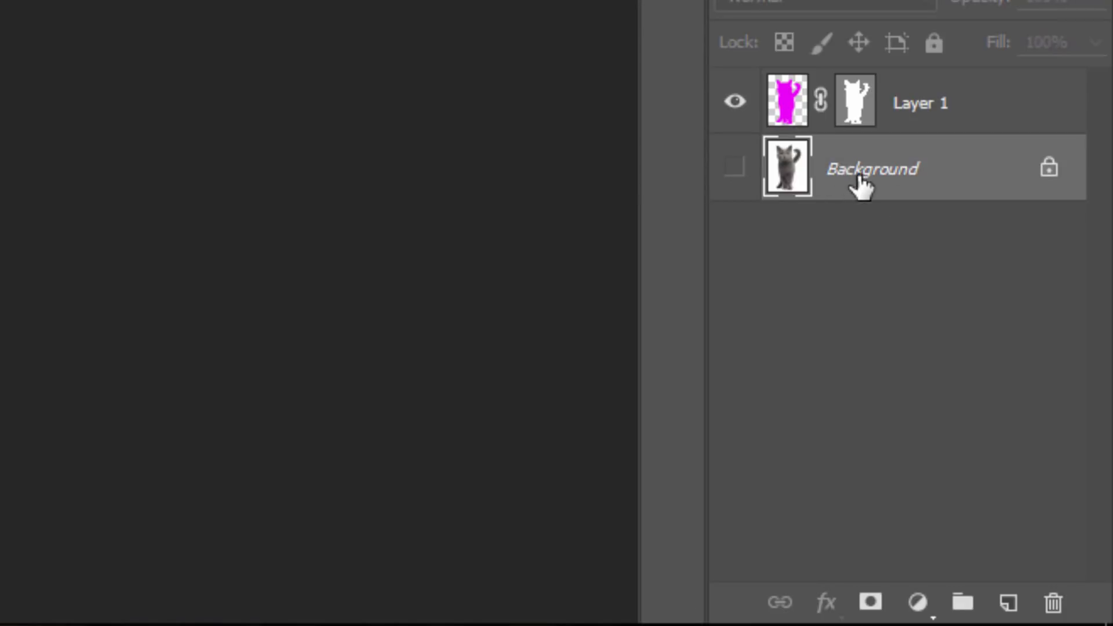
double_click(994, 185)
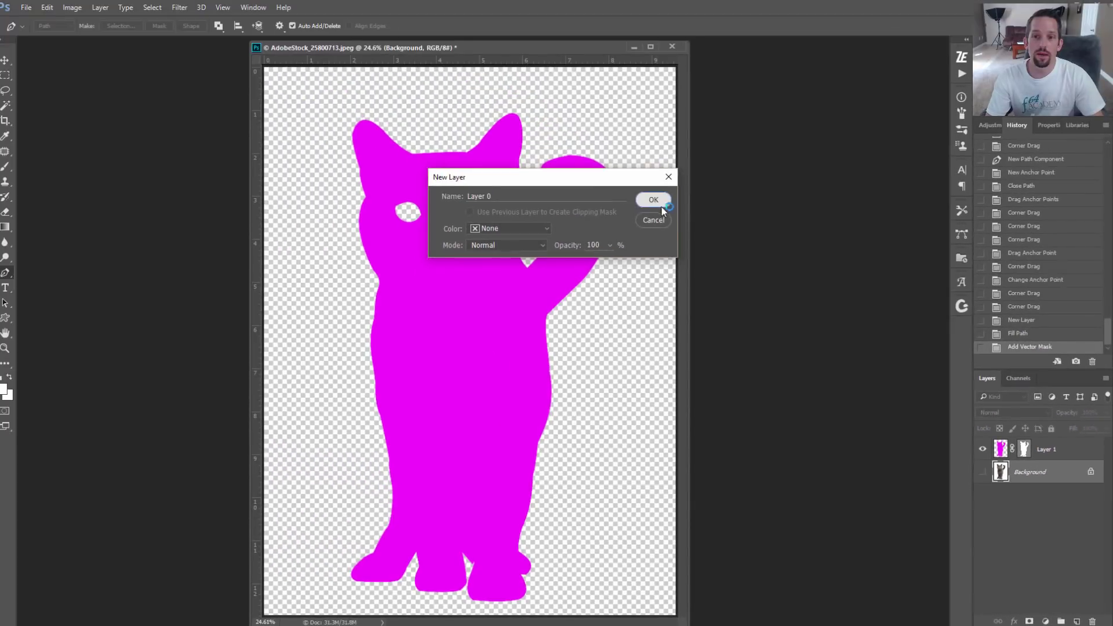
click(662, 205)
key(Delete)
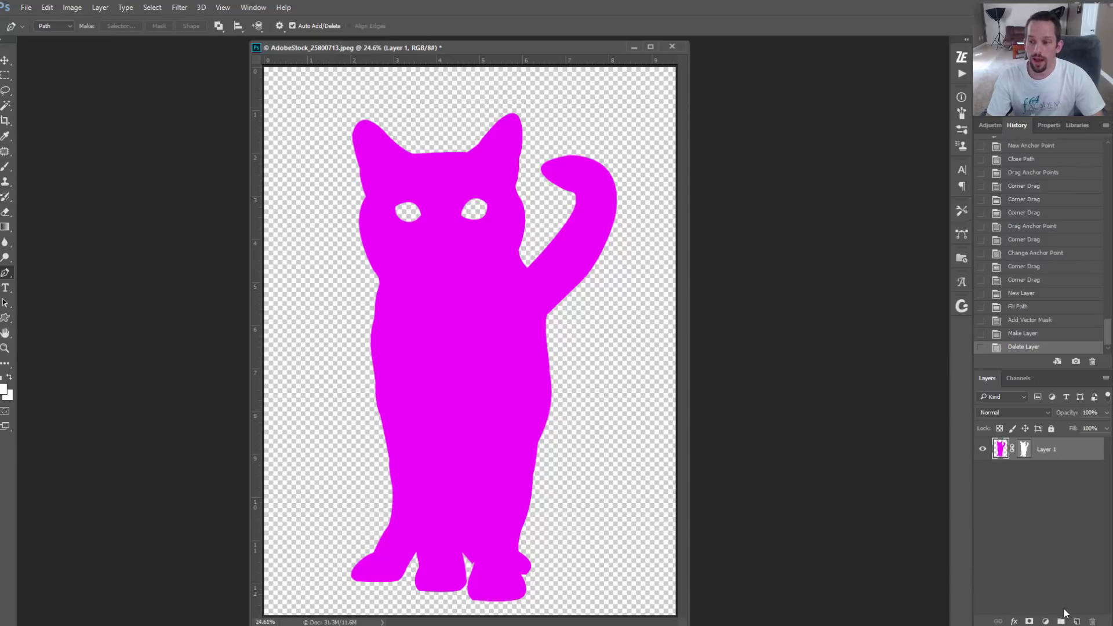
Add Layer 2 beneath the magenta cat and fill it with white.
click(1077, 621)
drag(1038, 451, 1033, 511)
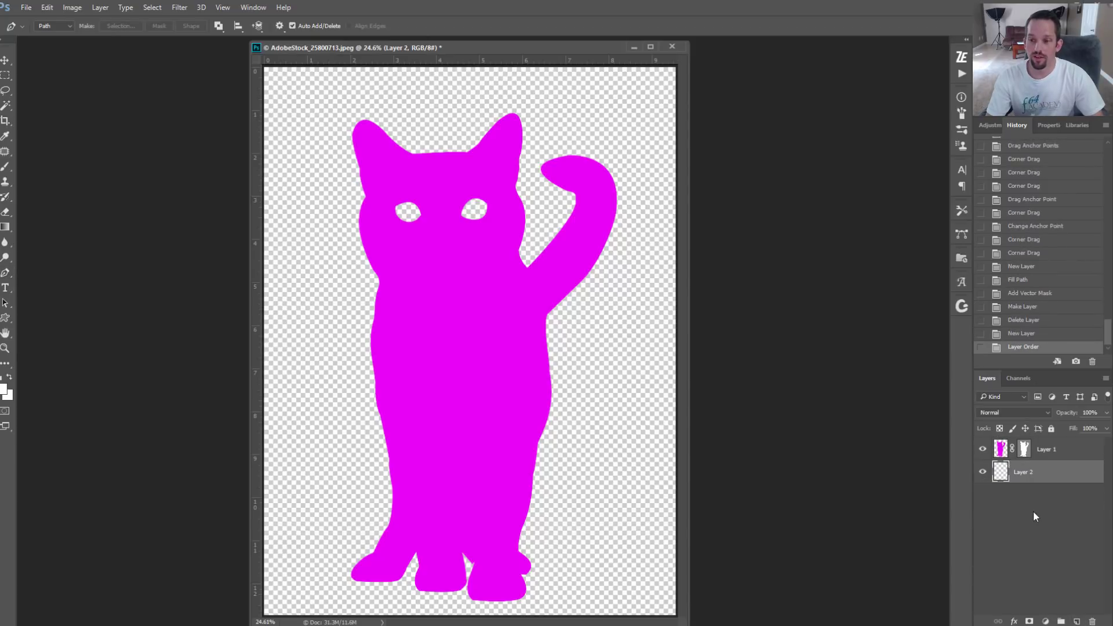
key(shift+BackSpace)
click(566, 193)
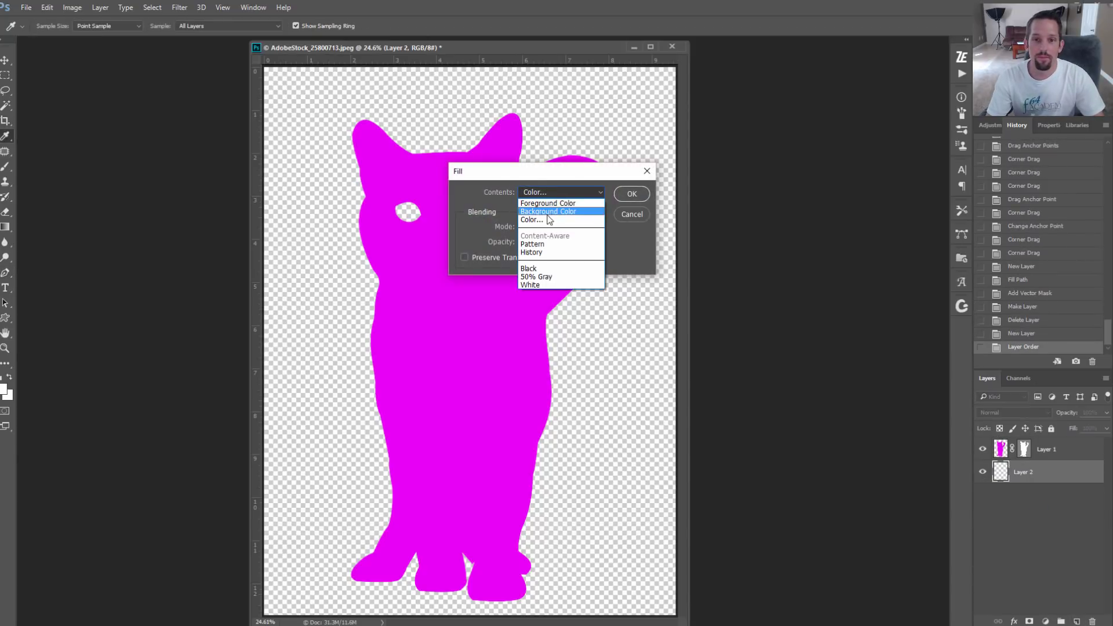
click(530, 284)
key(Return)
key(p)
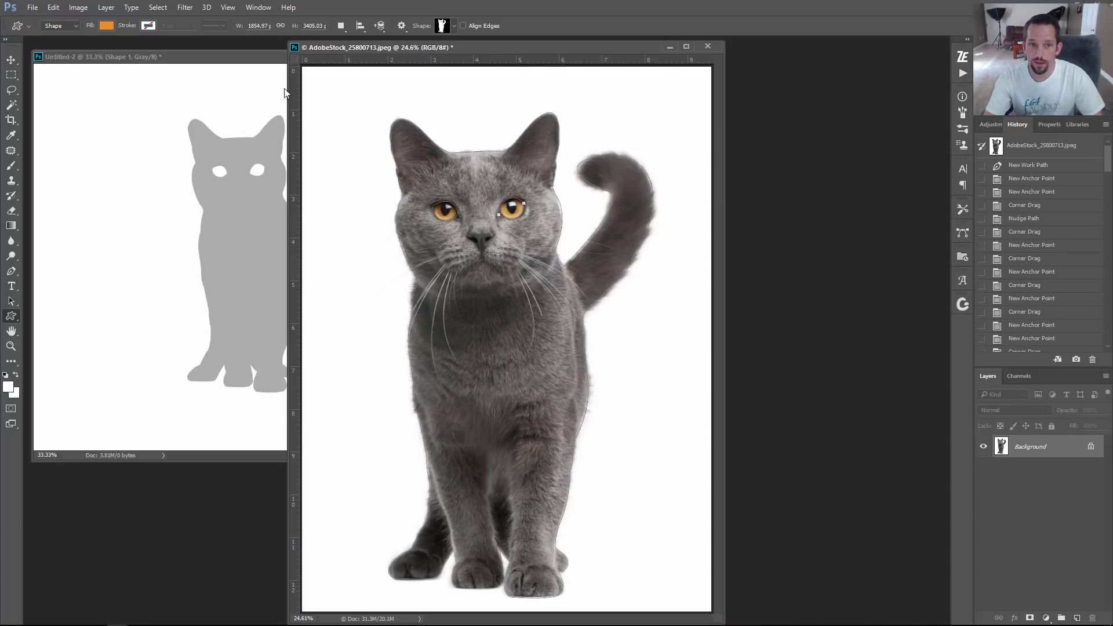
Minimize the Untitled-2 document and load the cat path as a selection with Ctrl+Enter.
click(266, 68)
click(377, 56)
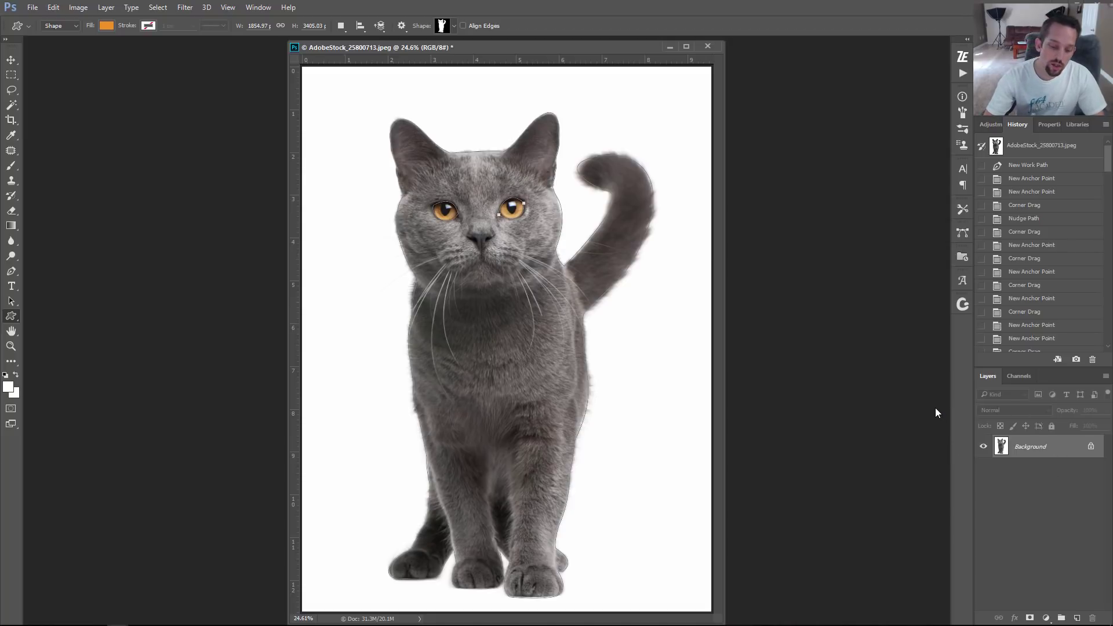
key(ctrl+Return)
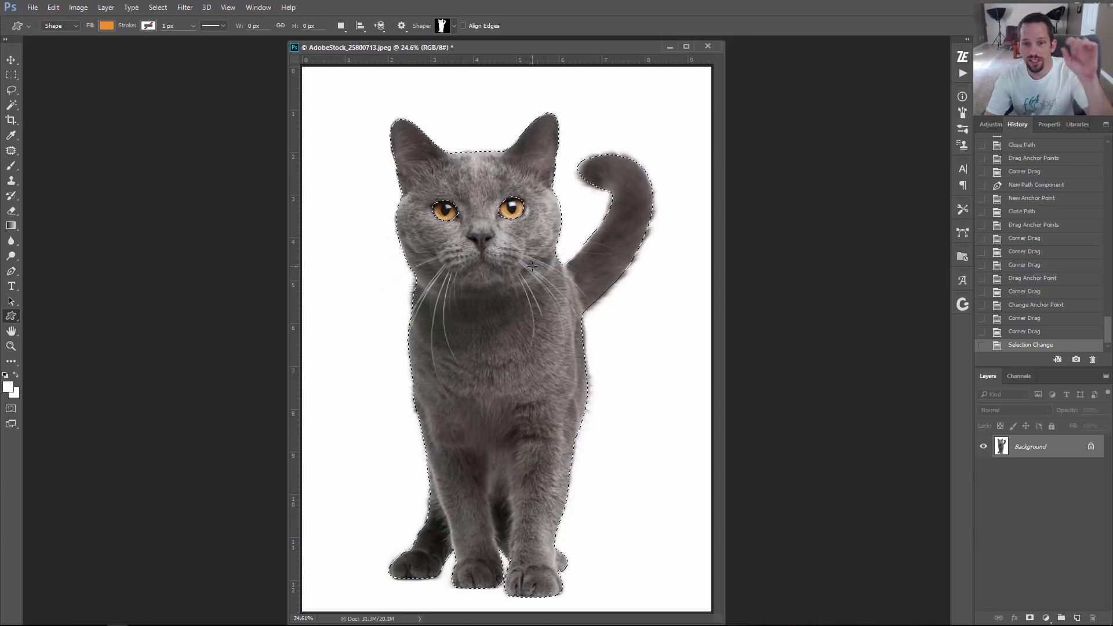
Revert to the last Corner Drag history state to remove the cat selection.
click(1013, 333)
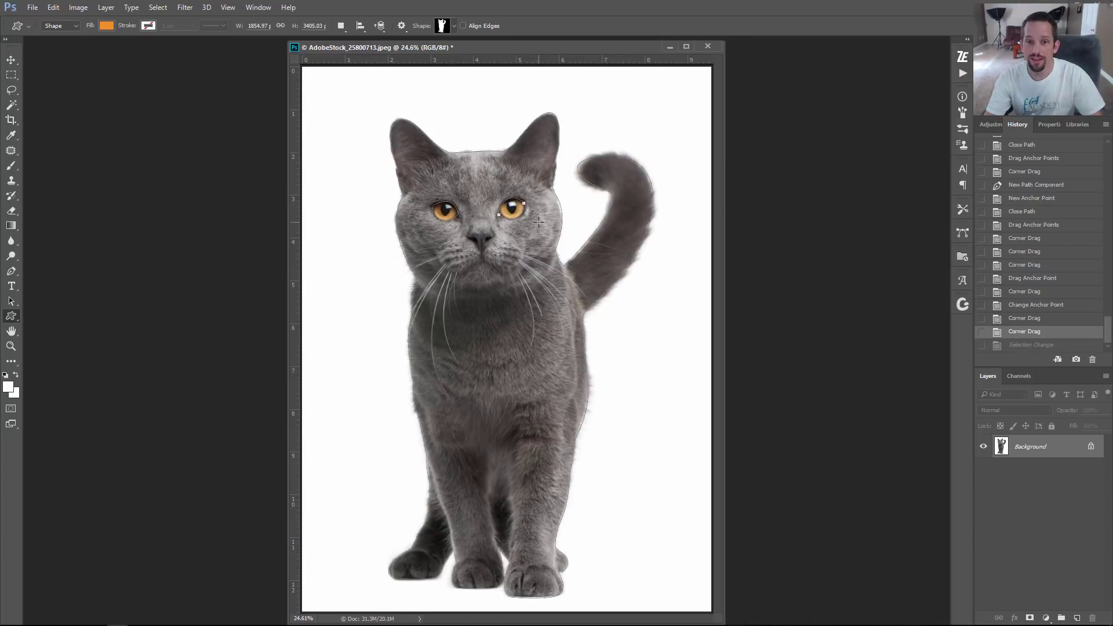